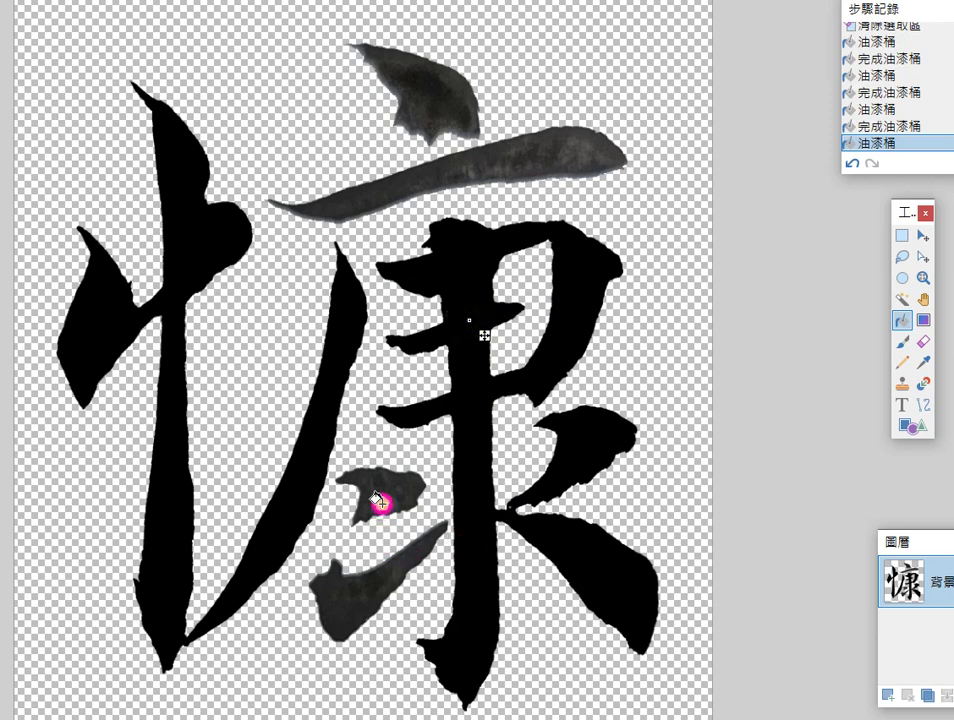
Step: Fill the remaining grey strokes of the character solid black with the Paint Bucket, undoing the accidental fill of the transparent background
click(360, 603)
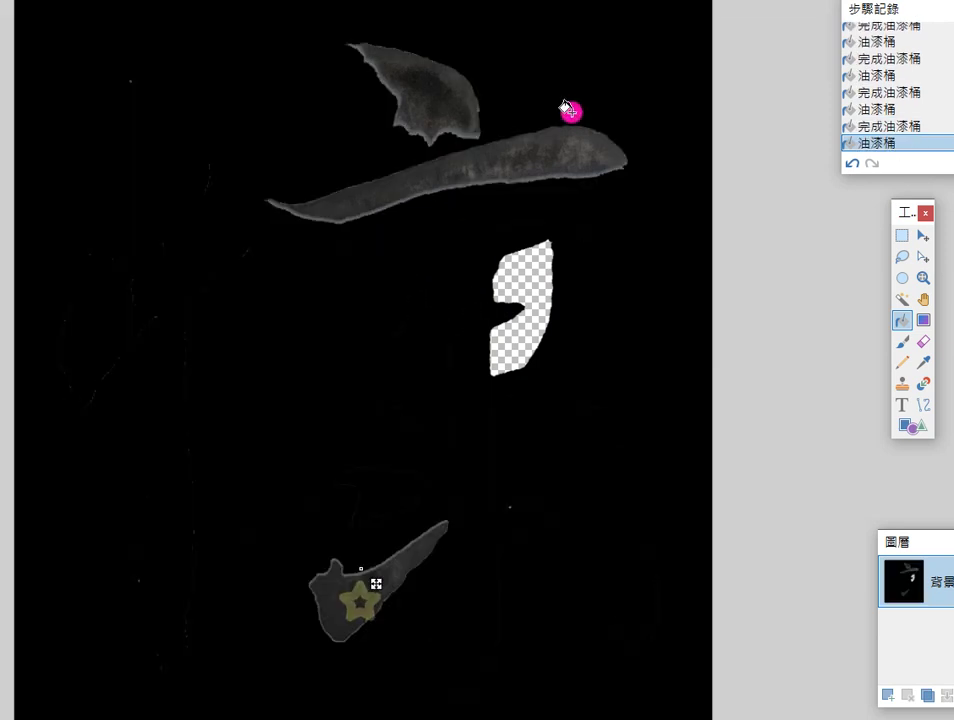
click(853, 162)
click(424, 99)
click(563, 158)
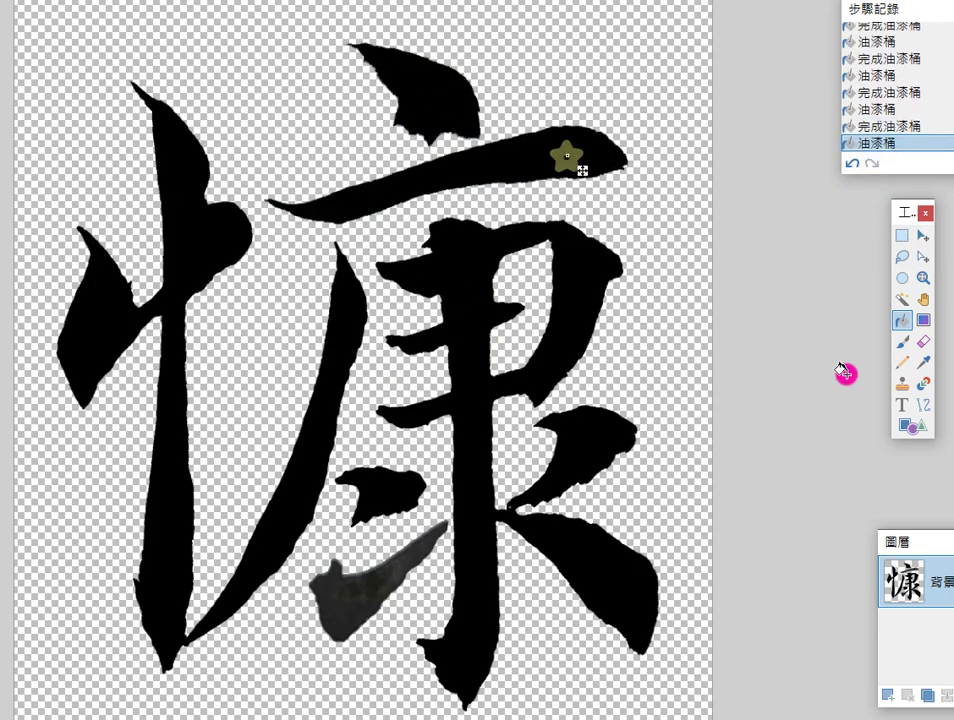
click(923, 341)
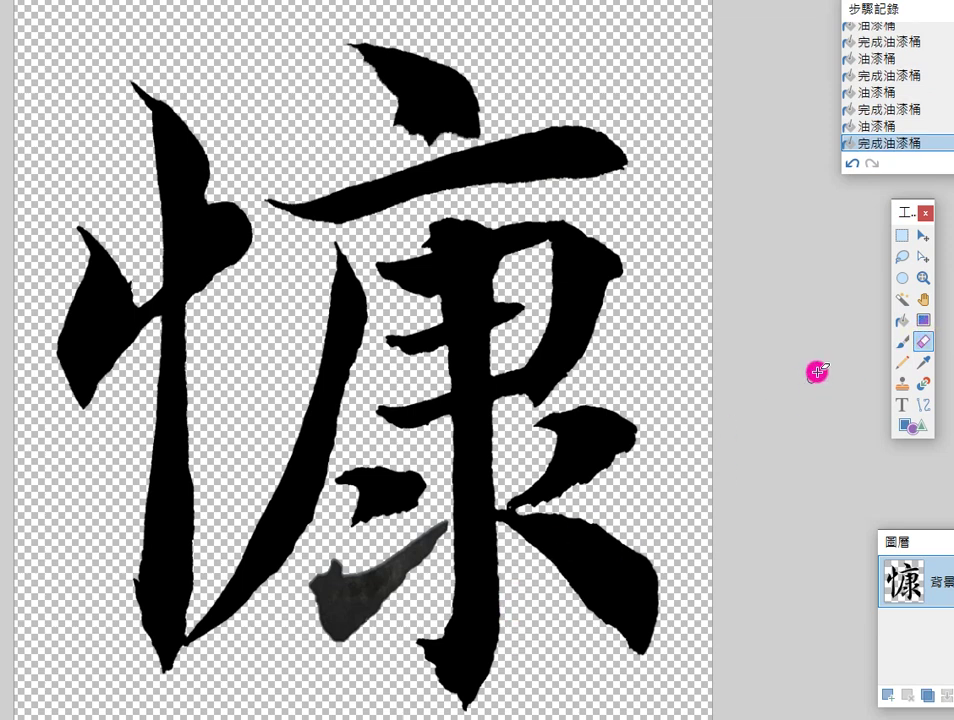
click(902, 320)
click(418, 592)
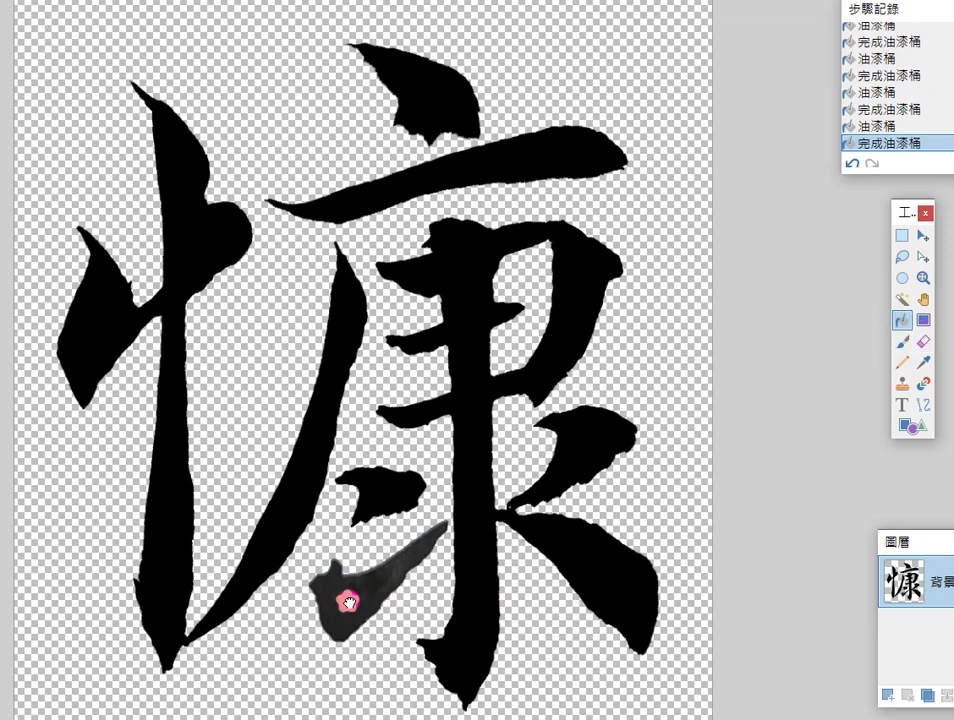
Step: Erase the uneven edge beside the lower-left rising stroke and brush the hook of the central vertical smooth in black
click(923, 341)
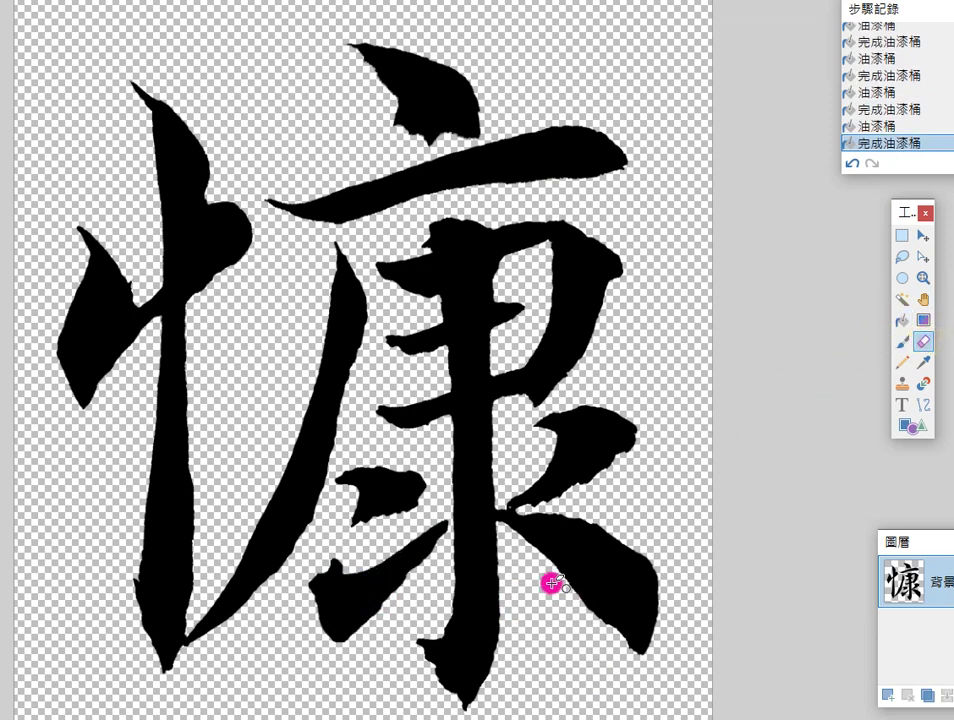
mouse_move(447, 618)
mouse_down()
mouse_move(445, 632)
mouse_move(385, 620)
mouse_up()
click(901, 341)
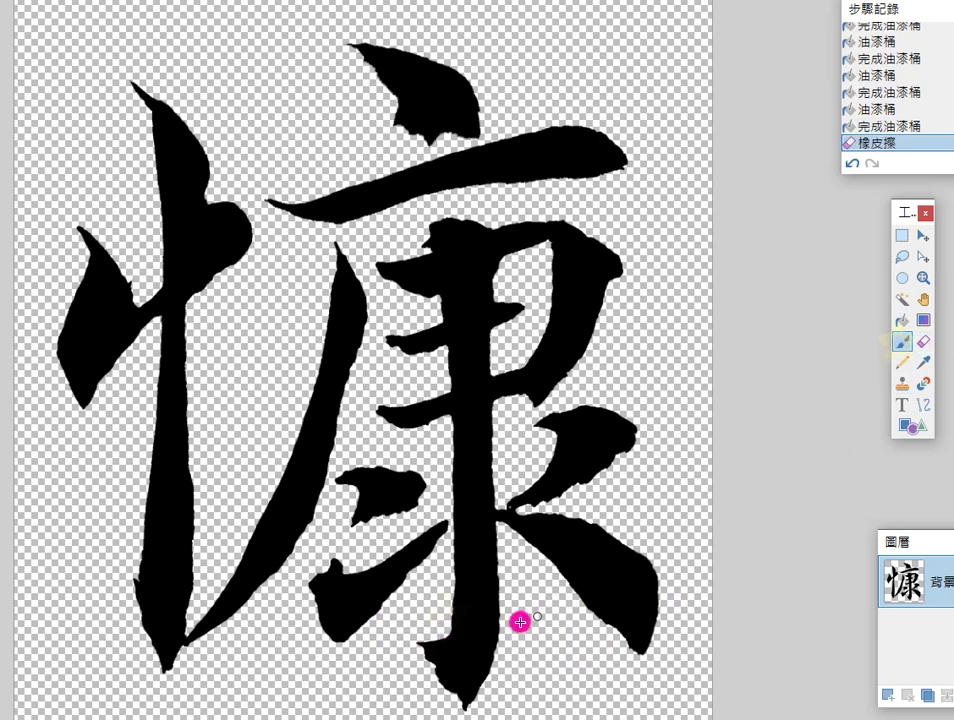
click(439, 675)
Step: Smooth the edges of the long lower-right stroke and the short stroke above it with the black Paintbrush
mouse_move(597, 531)
mouse_down()
mouse_move(648, 571)
mouse_move(643, 622)
mouse_move(618, 609)
mouse_move(602, 617)
mouse_move(641, 631)
mouse_up()
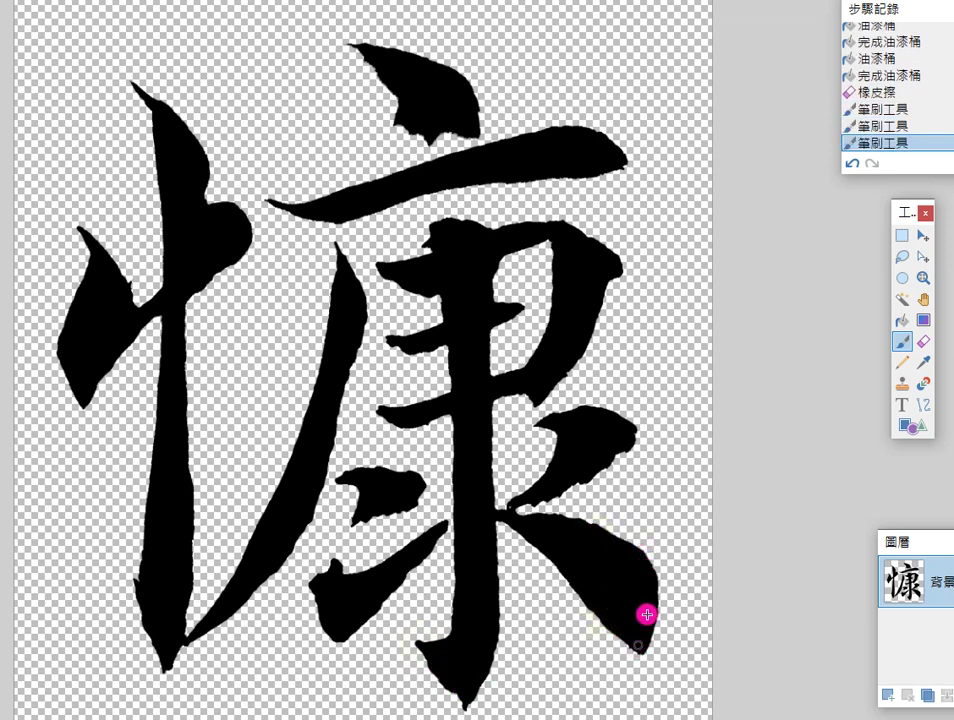
mouse_move(652, 575)
mouse_down()
mouse_move(652, 598)
mouse_move(640, 583)
mouse_up()
click(924, 341)
click(902, 342)
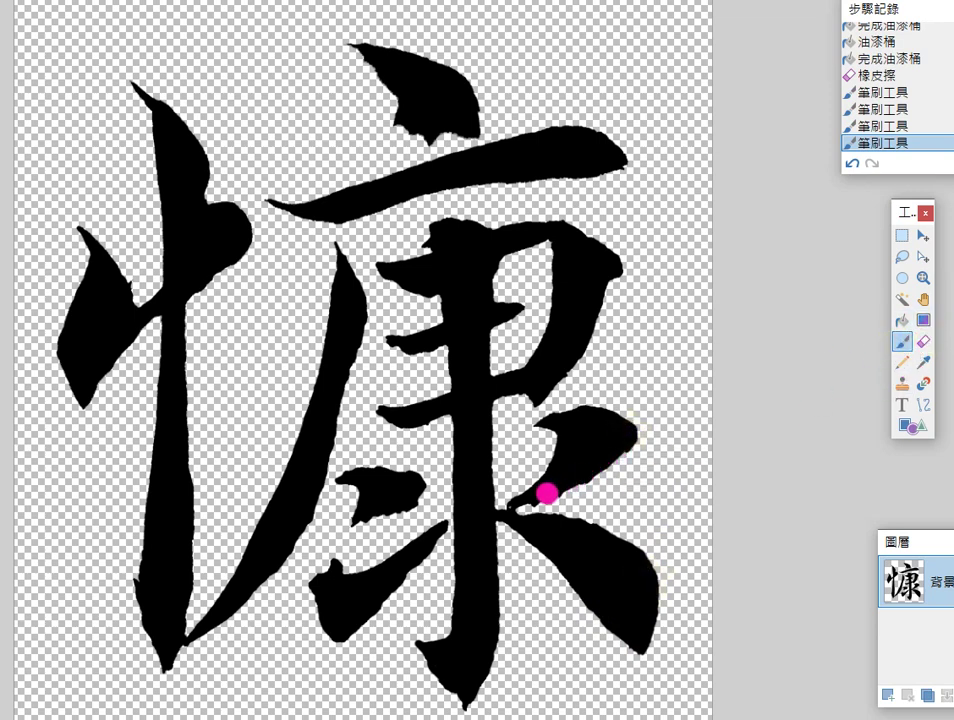
drag(554, 490, 515, 503)
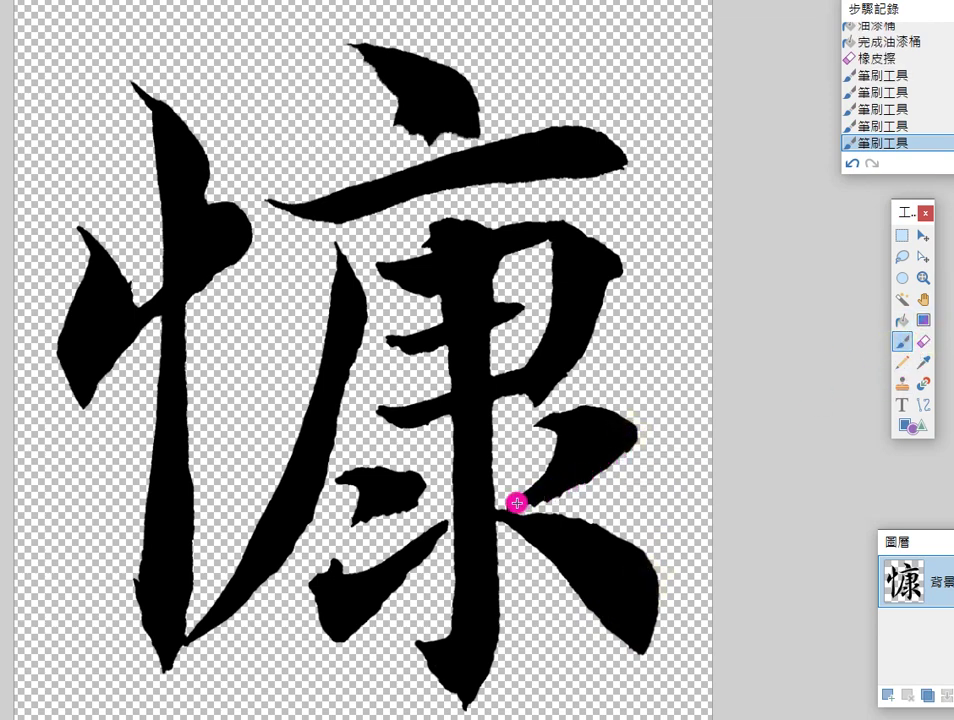
Step: Erase the rough edges of the short right-hand stroke and the small dot left of the central vertical
click(924, 344)
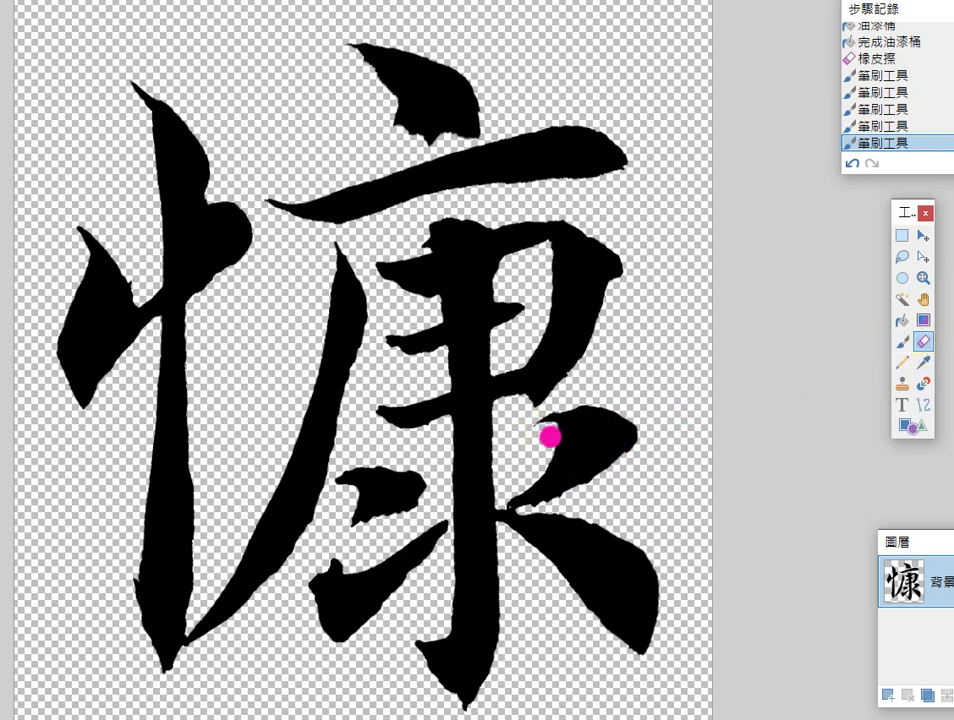
mouse_move(550, 437)
mouse_down()
mouse_move(574, 402)
mouse_move(615, 411)
mouse_move(640, 430)
mouse_move(634, 473)
mouse_up()
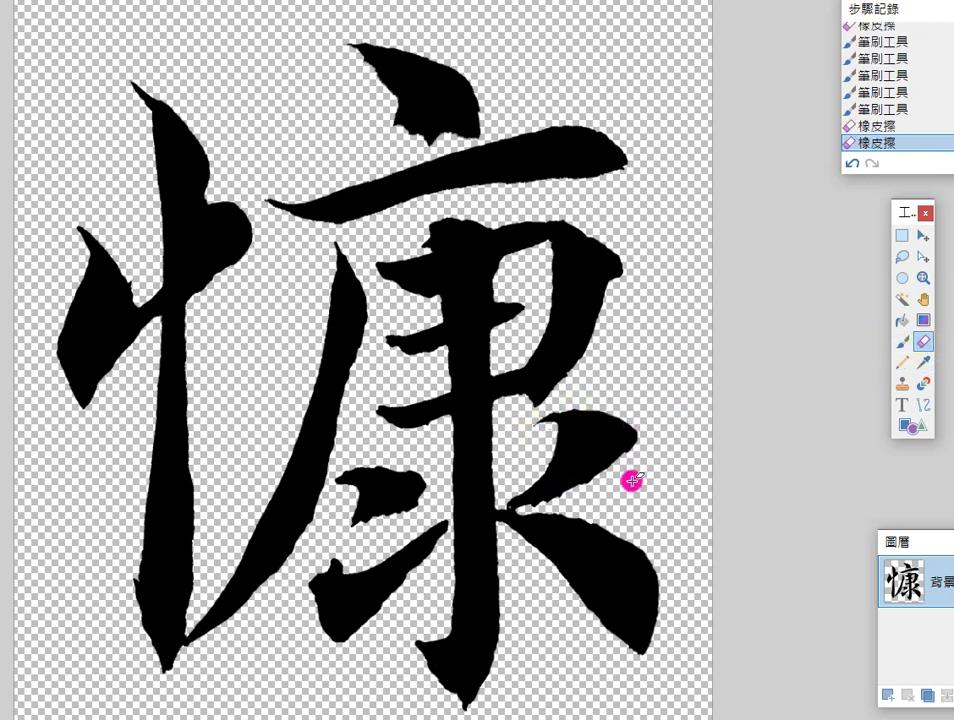
click(411, 474)
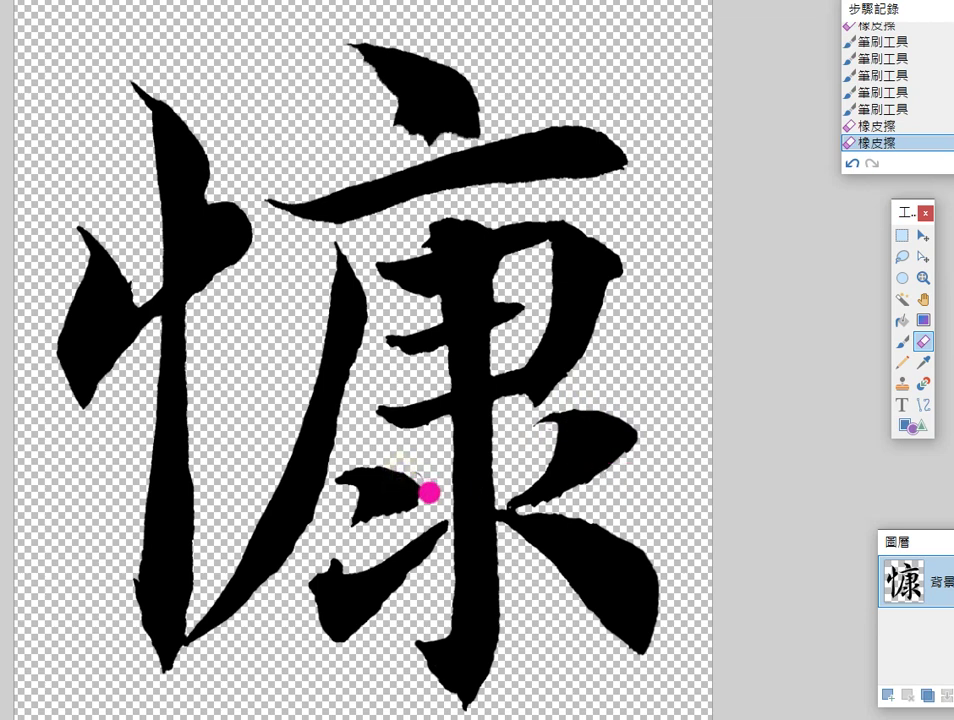
Step: Brush black over the gaps along the short horizontal strokes and the upper edge of the box-shaped component
click(906, 343)
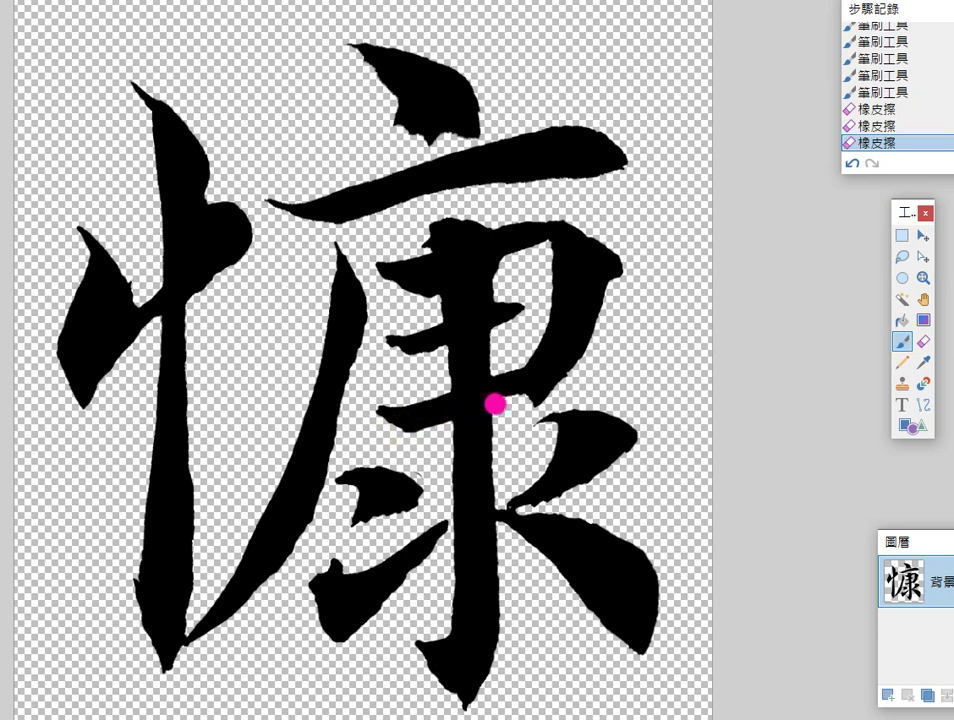
drag(496, 397, 488, 396)
mouse_move(381, 338)
mouse_down()
mouse_move(417, 349)
mouse_move(458, 343)
mouse_up()
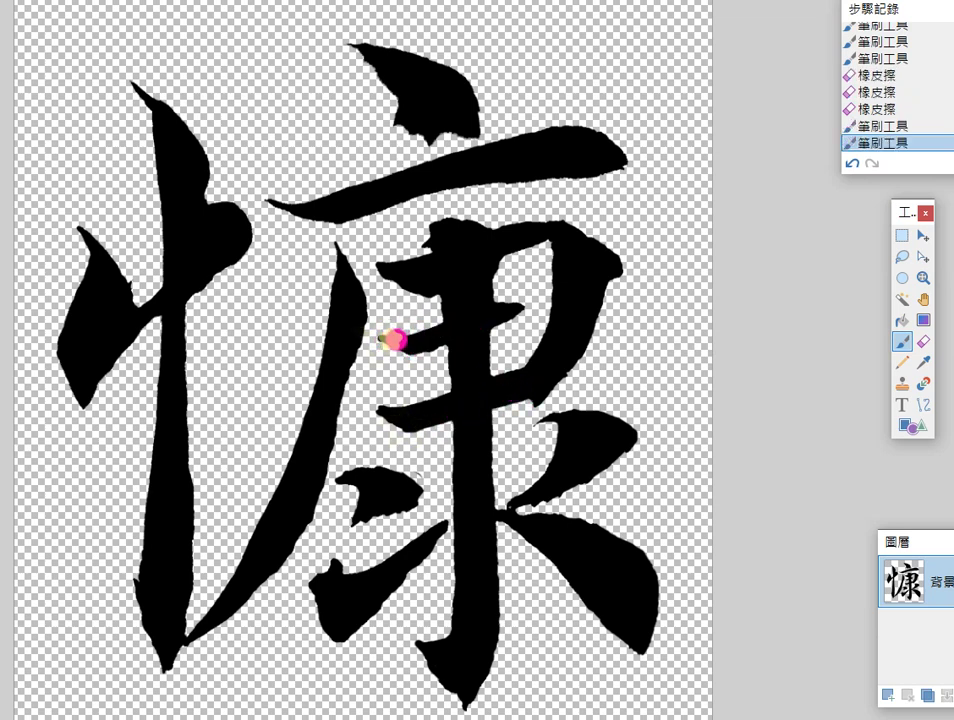
drag(396, 340, 441, 324)
mouse_move(390, 278)
mouse_down()
mouse_move(415, 288)
mouse_move(407, 293)
mouse_move(445, 288)
mouse_up()
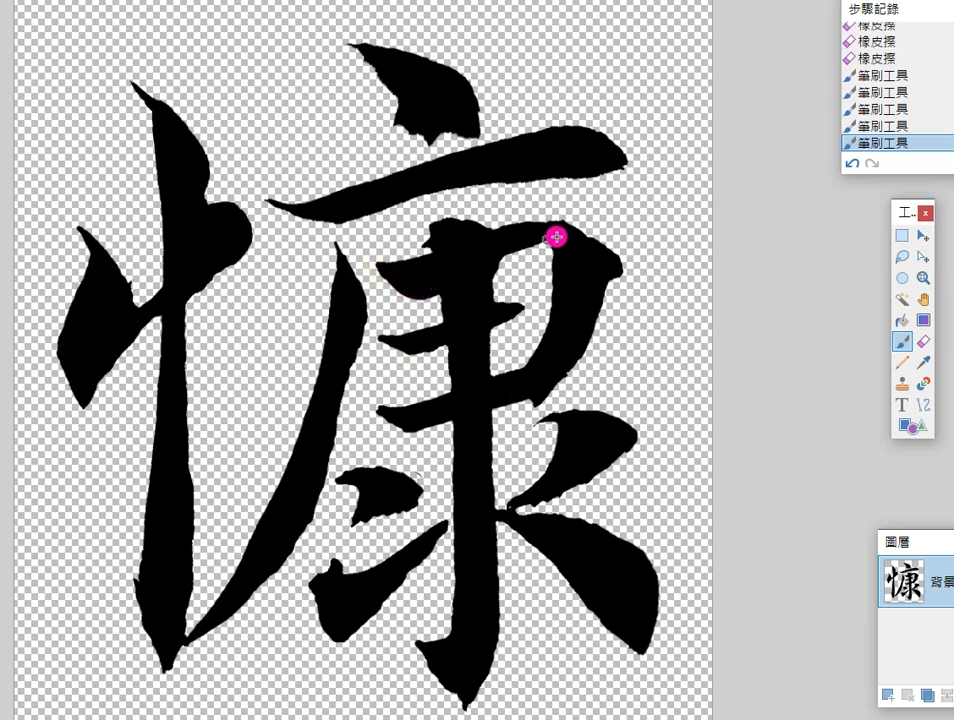
mouse_move(574, 228)
mouse_down()
mouse_move(617, 262)
mouse_move(560, 224)
mouse_up()
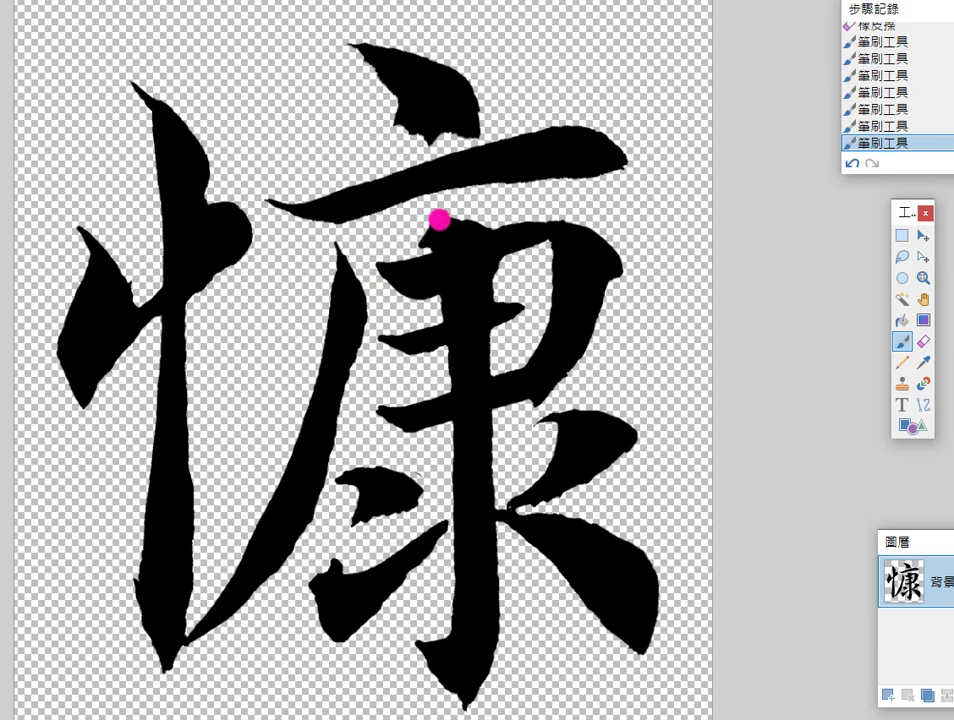
click(481, 224)
Step: Erase the jagged points beneath the top dot and brush its tip and left edge smooth in black
click(922, 341)
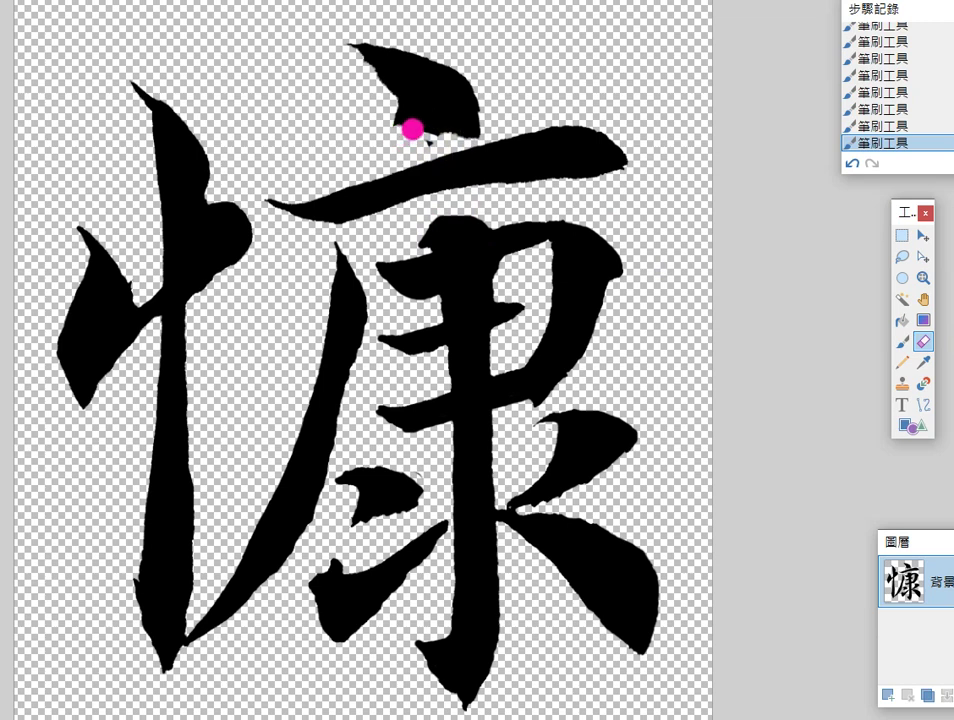
mouse_move(432, 144)
mouse_down()
mouse_move(400, 112)
mouse_move(390, 121)
mouse_move(379, 98)
mouse_up()
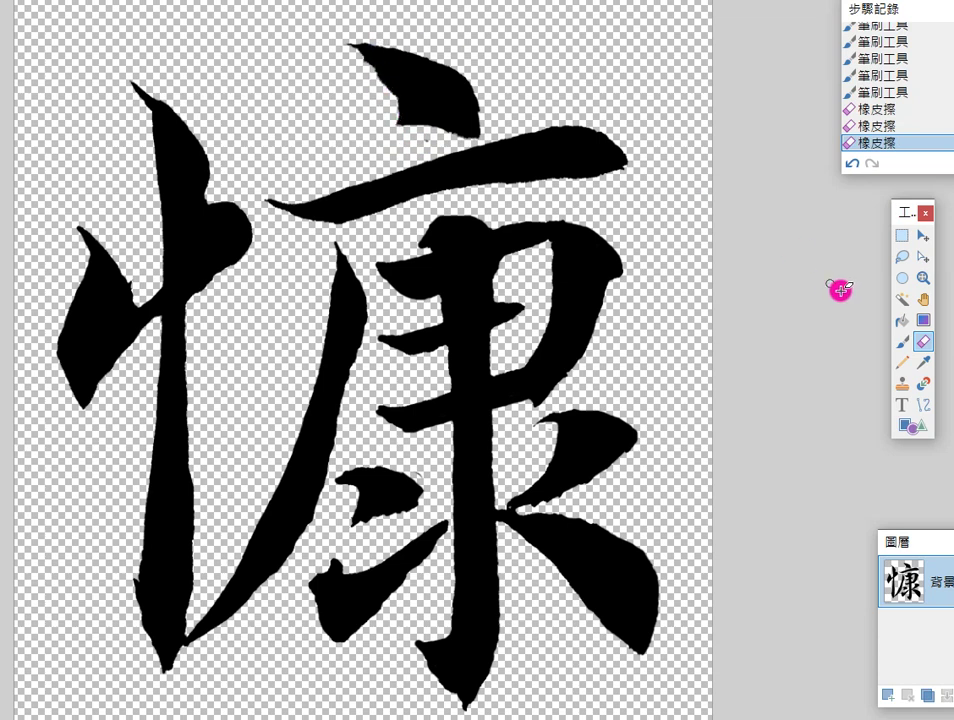
click(902, 349)
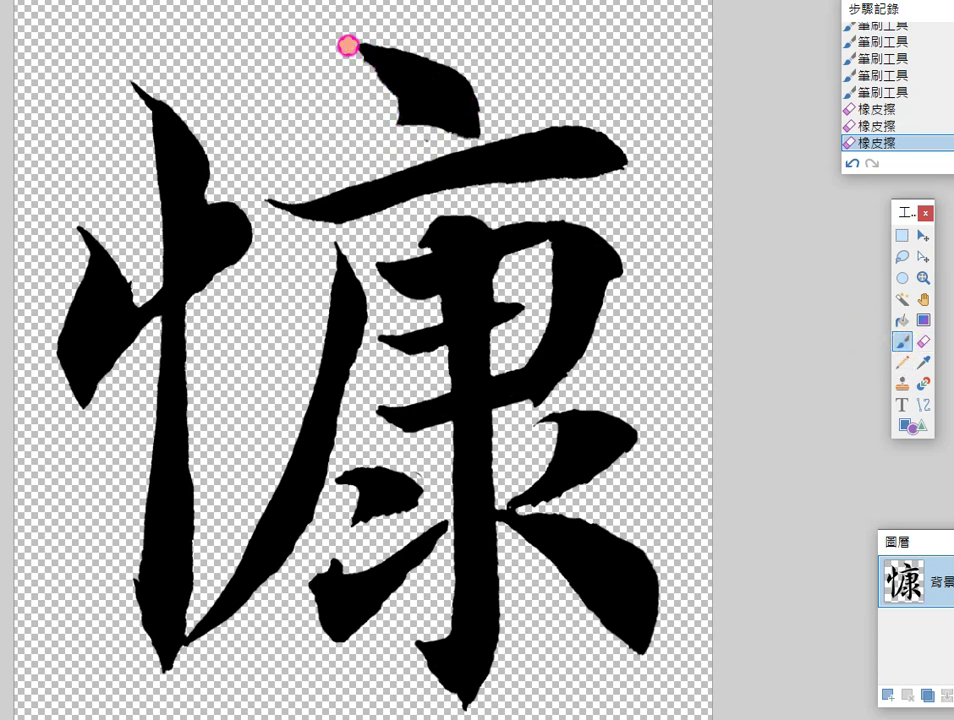
drag(369, 62, 409, 117)
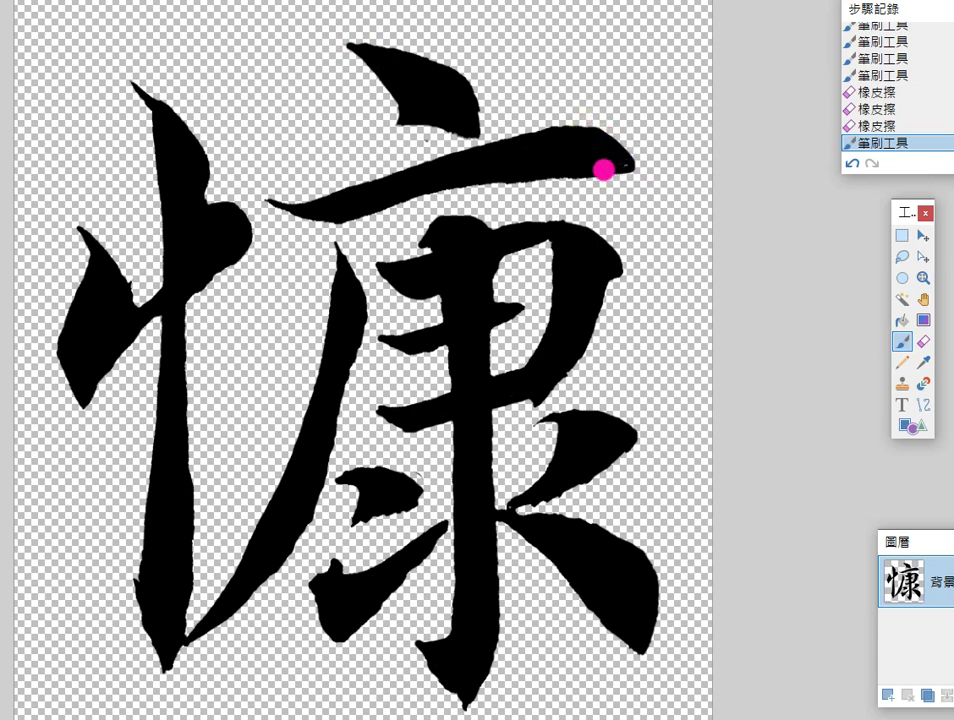
Step: Brush both ends of the long upper horizontal stroke and the top of the left radical's vertical smooth in black
mouse_move(613, 167)
mouse_down()
mouse_move(628, 167)
mouse_move(586, 173)
mouse_up()
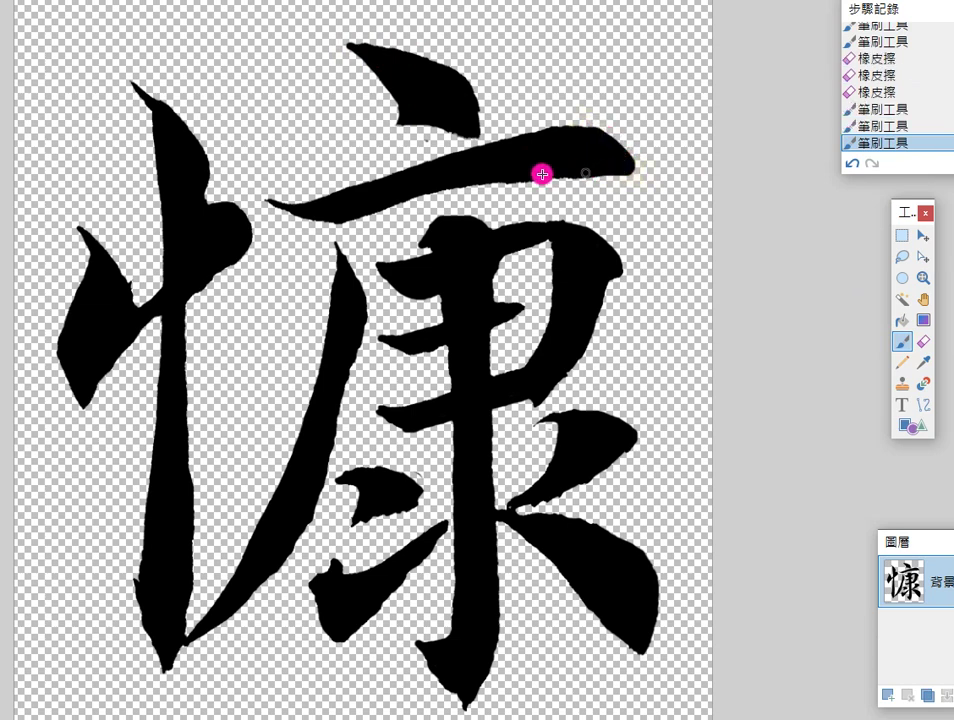
mouse_move(276, 204)
mouse_down()
mouse_move(322, 215)
mouse_move(345, 206)
mouse_up()
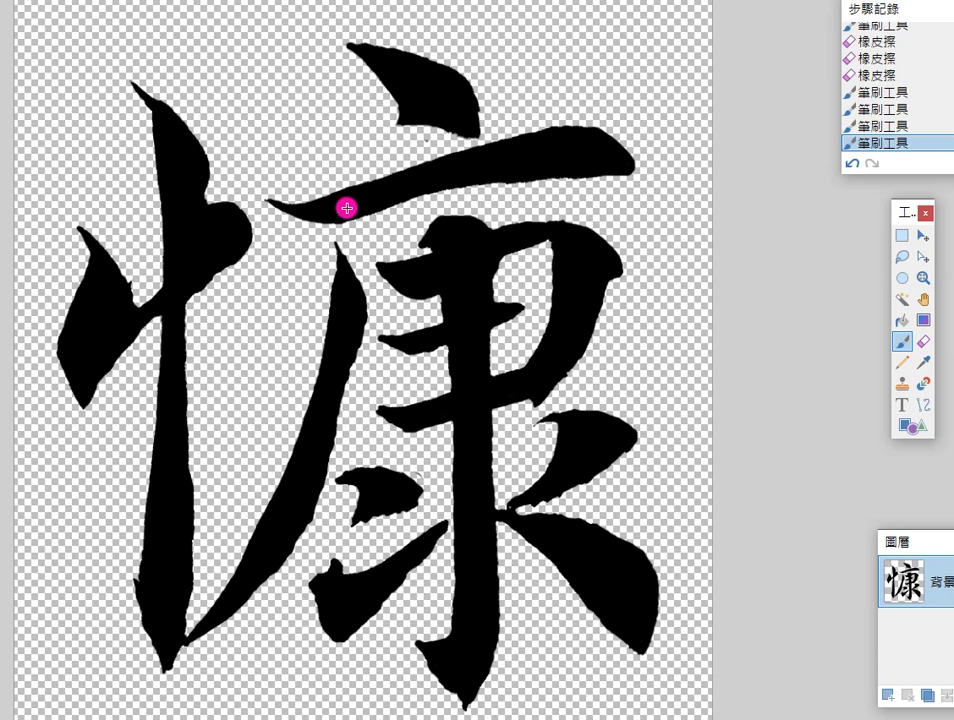
drag(145, 106, 168, 160)
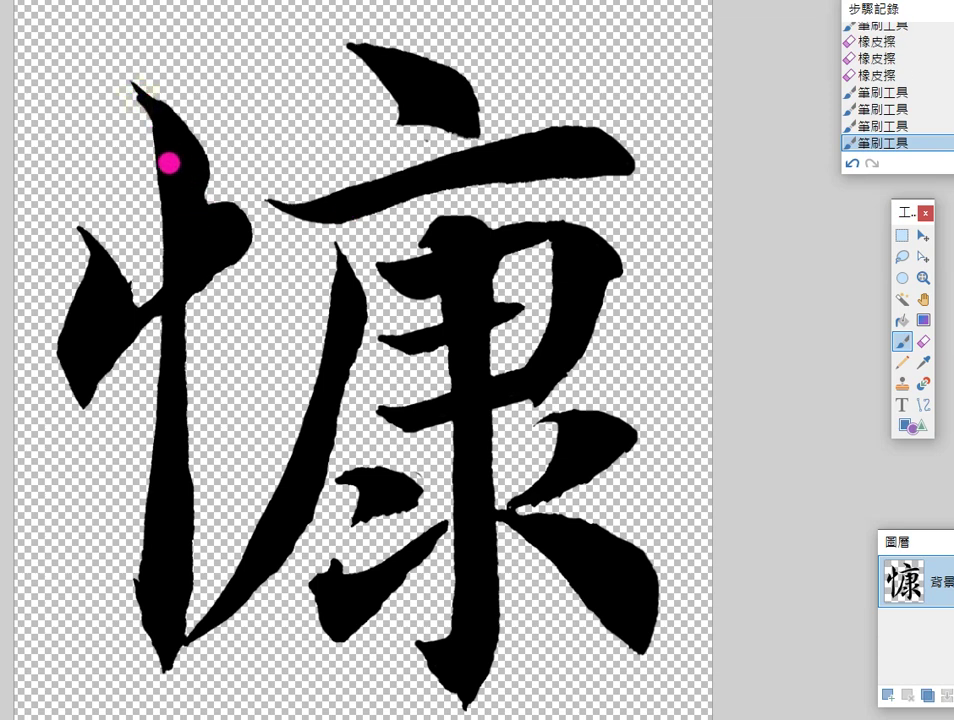
mouse_move(133, 88)
mouse_down()
mouse_move(153, 119)
mouse_move(162, 117)
mouse_move(143, 87)
mouse_move(196, 128)
mouse_move(201, 148)
mouse_move(148, 131)
mouse_up()
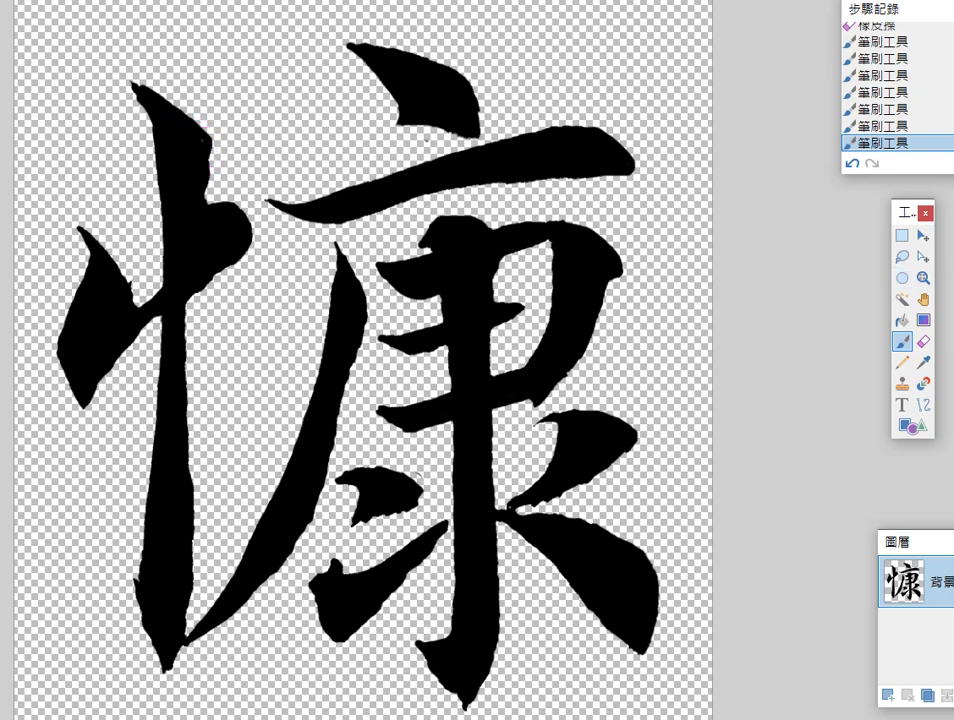
Step: Erase the rough edges around the left radical's strokes and the blunt start of the lower-left rising stroke
click(923, 341)
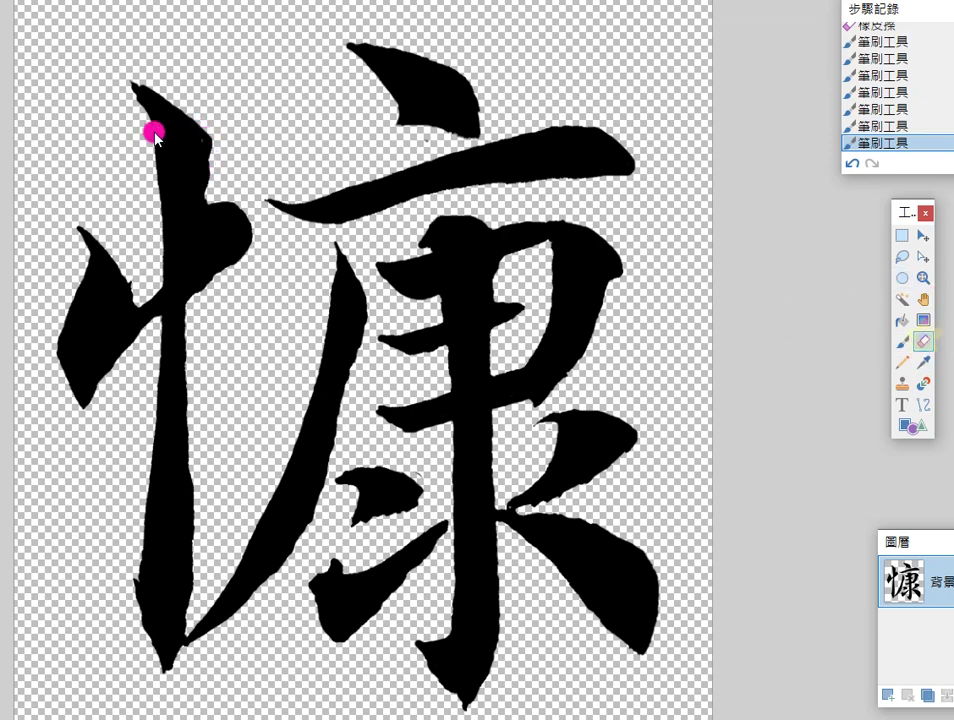
mouse_move(136, 99)
mouse_down()
mouse_move(139, 148)
mouse_move(193, 174)
mouse_move(217, 148)
mouse_move(209, 205)
mouse_move(238, 160)
mouse_up()
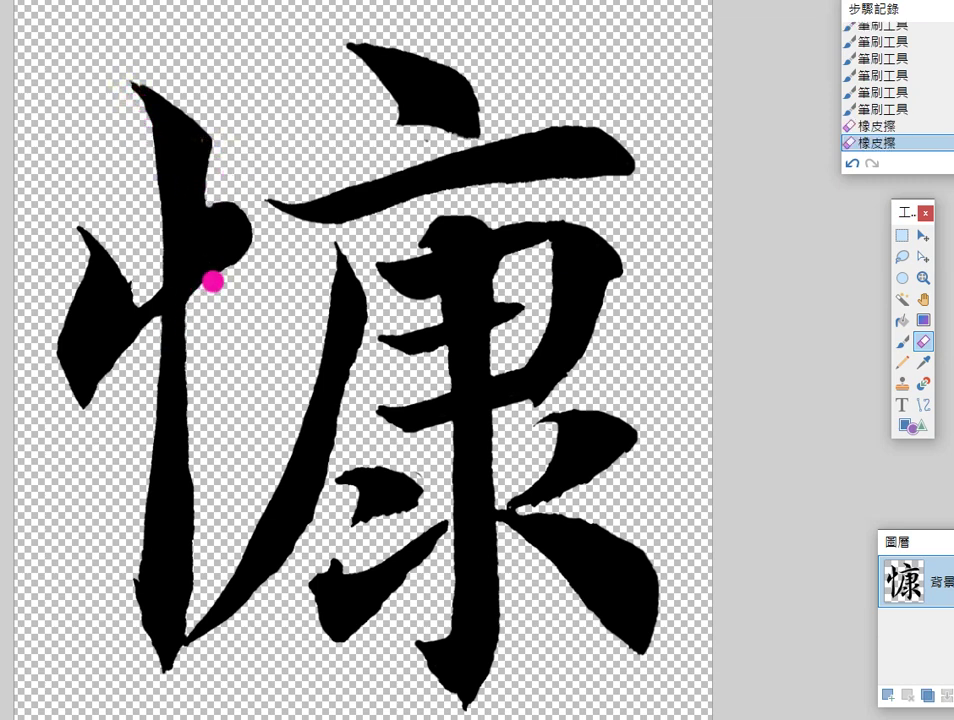
drag(166, 315, 102, 241)
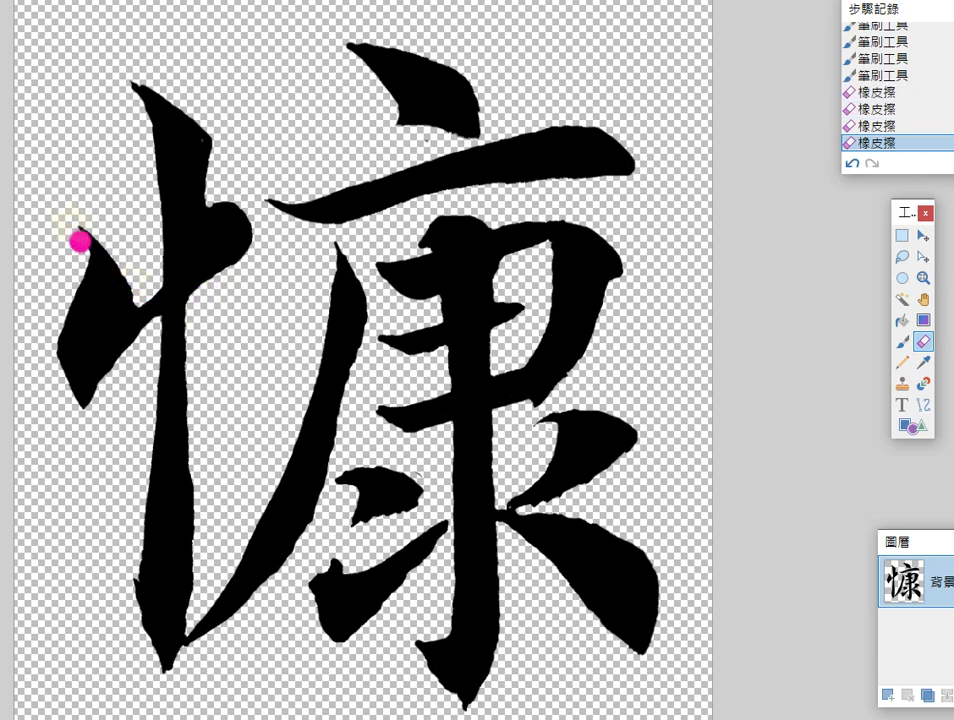
drag(83, 250, 98, 249)
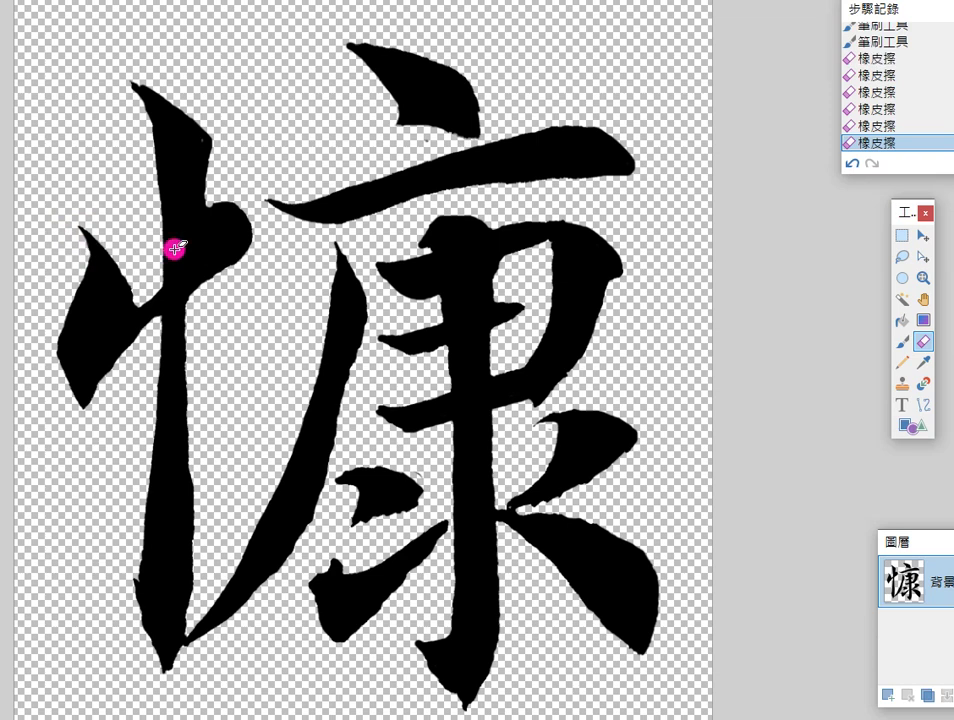
drag(318, 571, 304, 580)
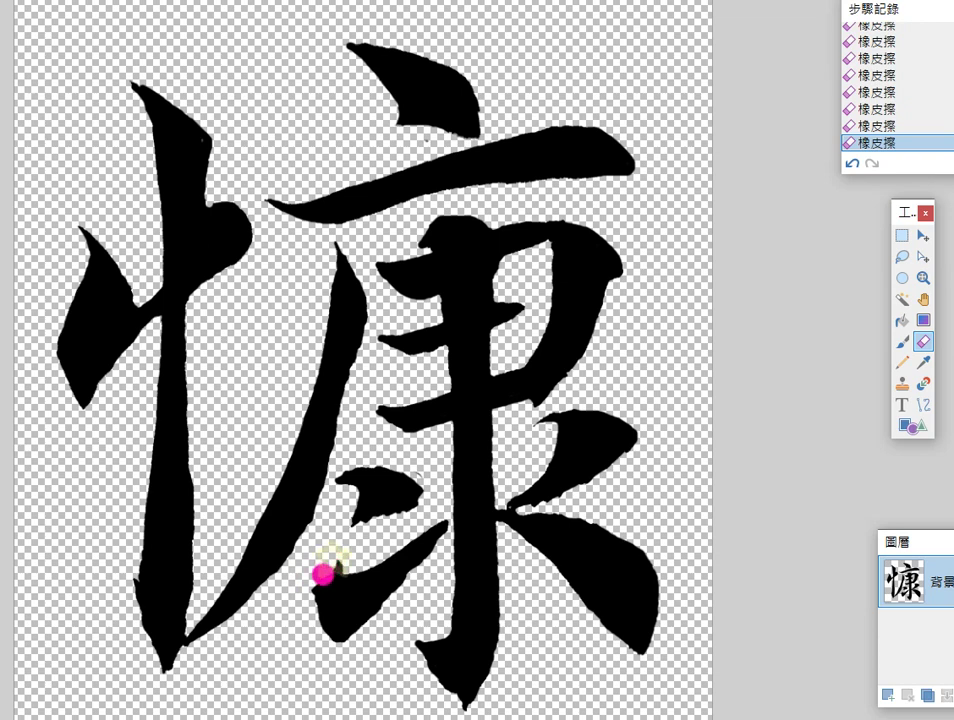
Step: Retouch the small lower dot, the base of the left vertical, the lower-right stroke junction and the top dot's tip
click(901, 341)
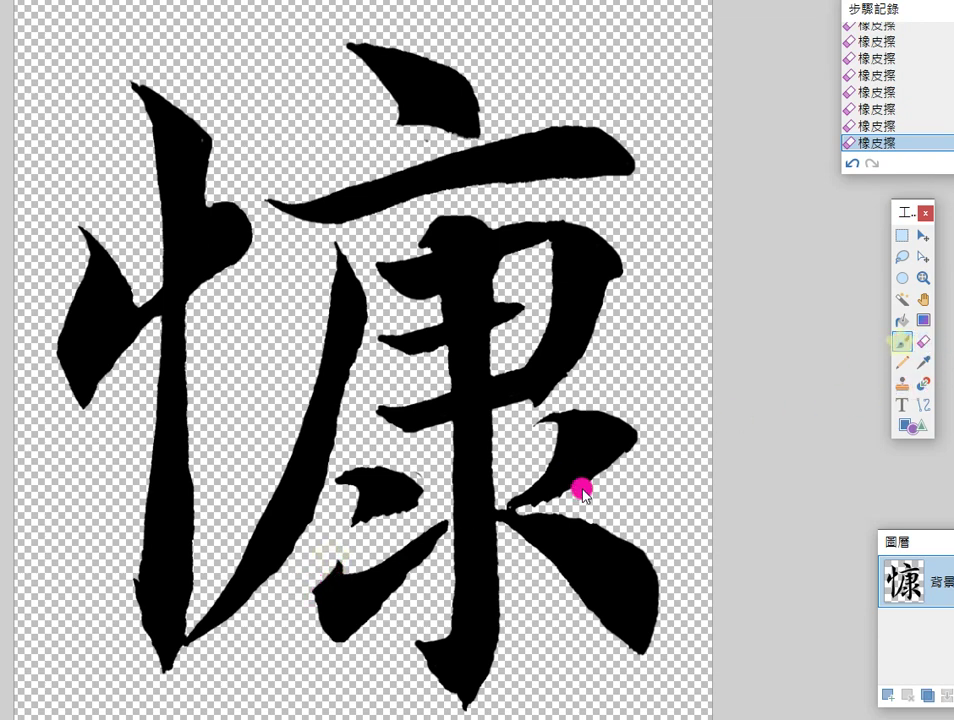
mouse_move(390, 509)
mouse_down()
mouse_move(354, 526)
mouse_move(365, 517)
mouse_up()
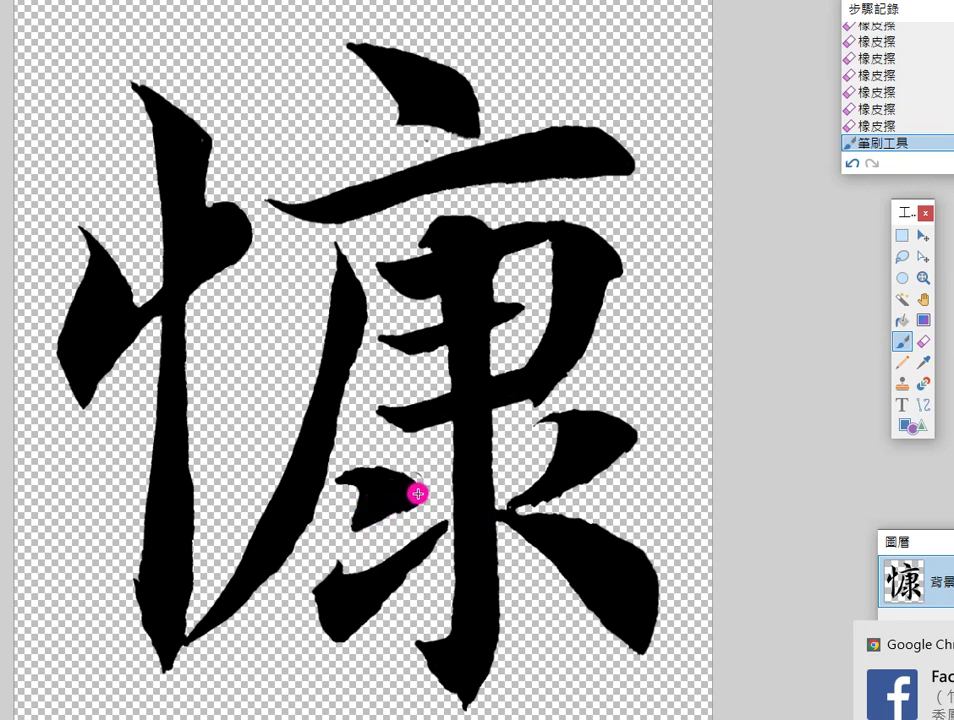
click(417, 497)
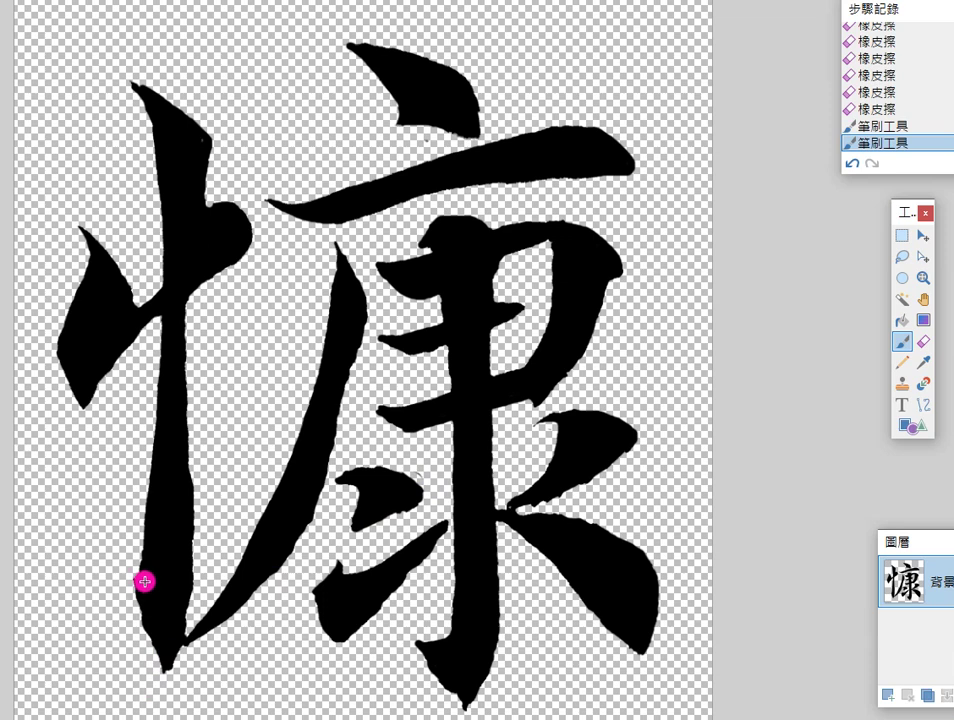
drag(140, 577, 166, 661)
drag(503, 515, 539, 520)
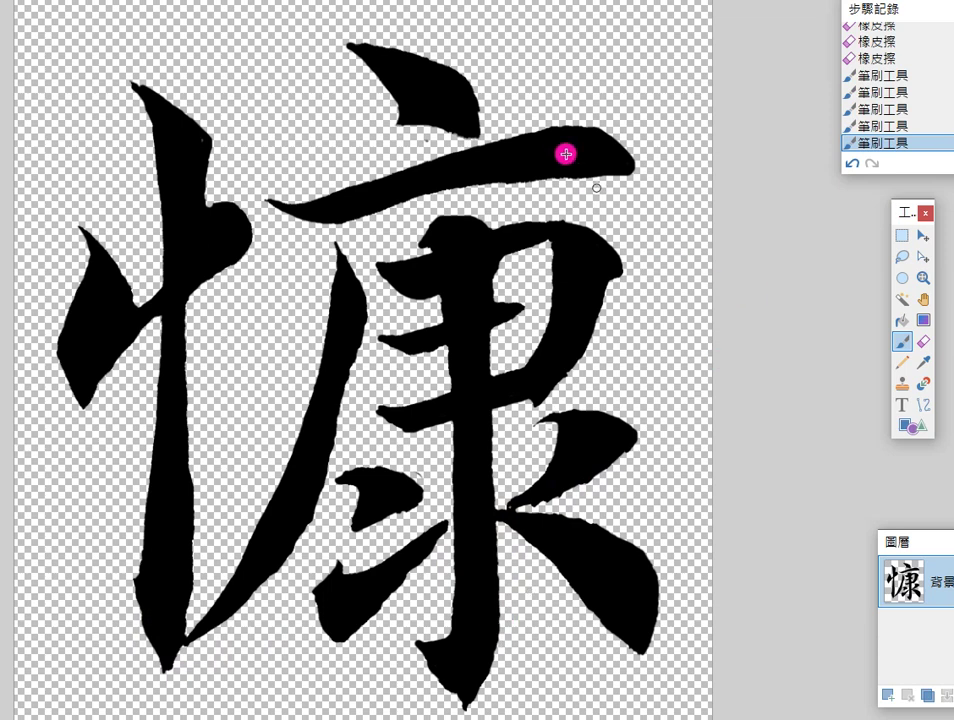
mouse_move(360, 43)
mouse_down()
mouse_move(427, 56)
mouse_move(469, 91)
mouse_move(418, 49)
mouse_move(352, 40)
mouse_move(411, 52)
mouse_move(454, 88)
mouse_move(450, 34)
mouse_move(340, 39)
mouse_move(407, 45)
mouse_move(482, 72)
mouse_move(346, 63)
mouse_move(346, 47)
mouse_move(364, 86)
mouse_up()
click(923, 341)
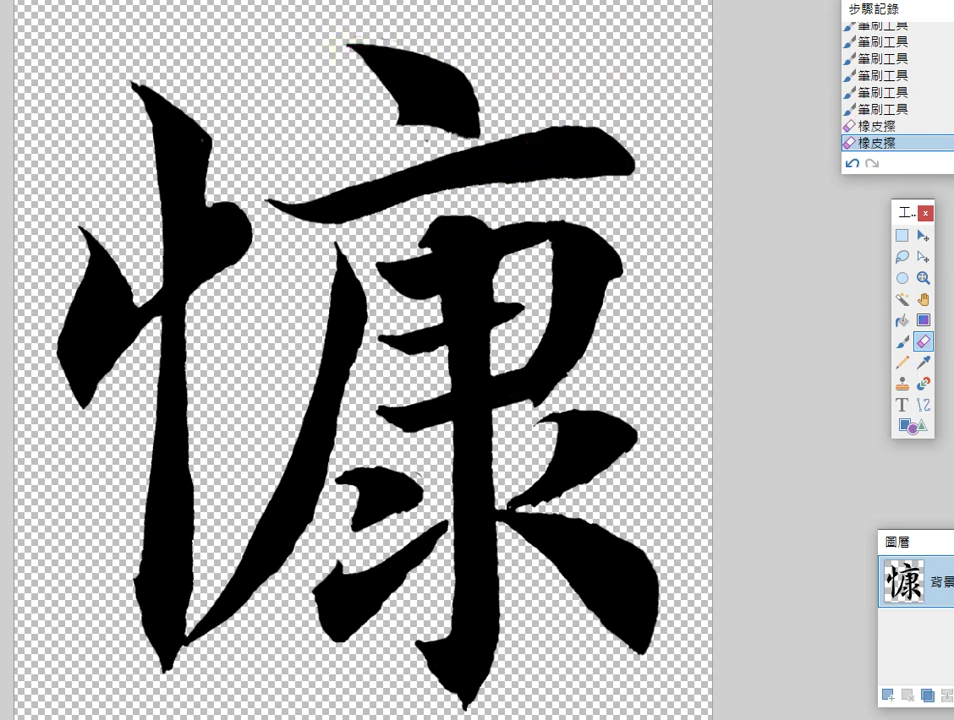
Step: Save the cleaned character as a separate copy in a different file format, accepting the save options
click(2, 0)
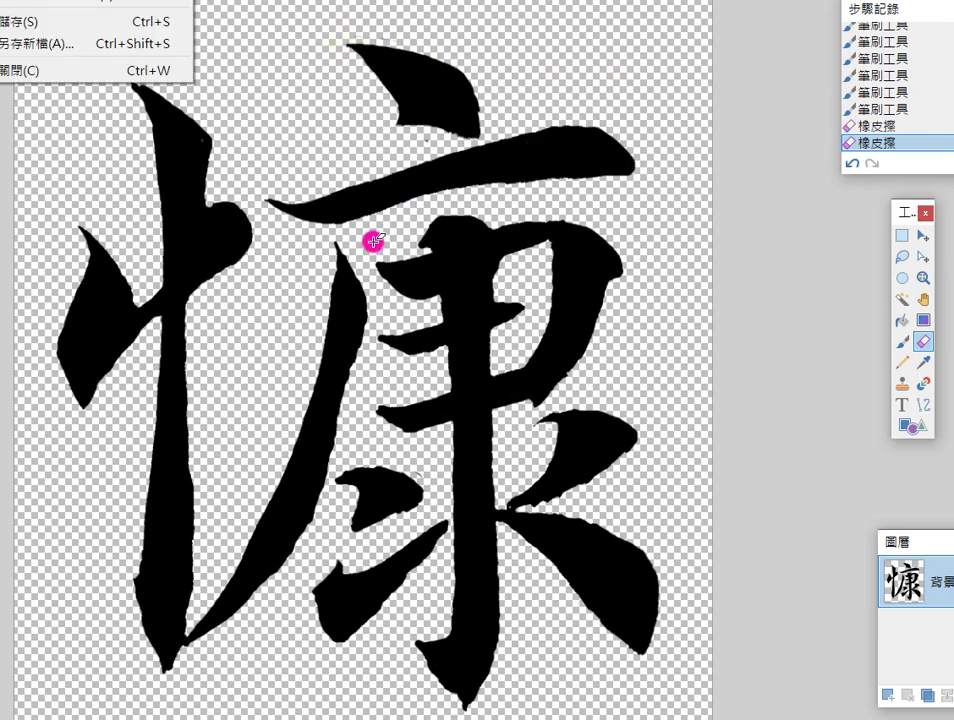
click(66, 43)
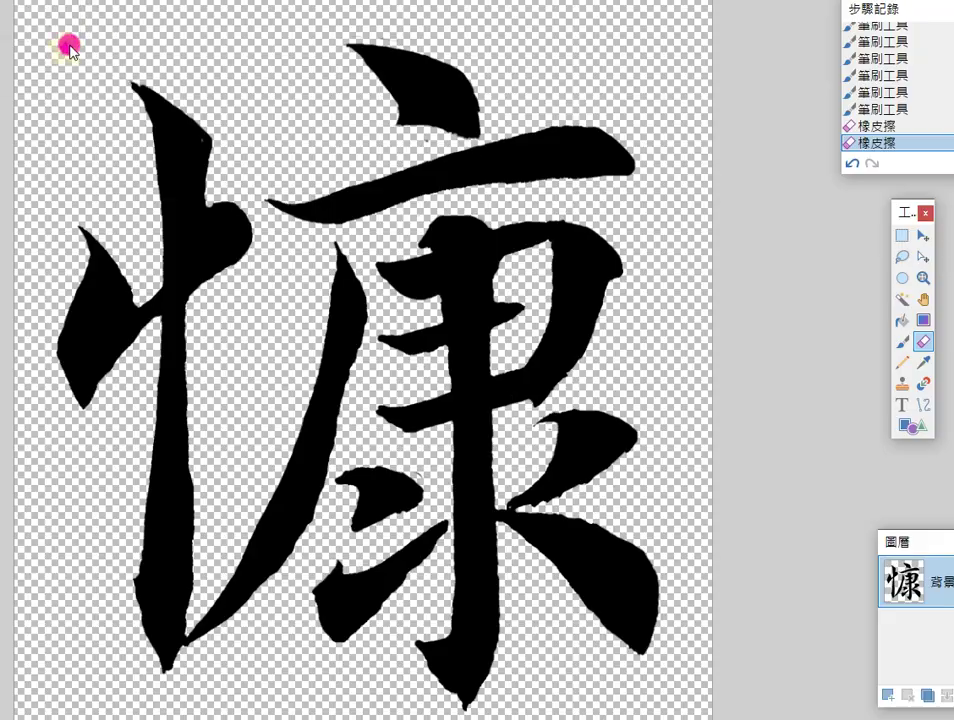
click(2, 680)
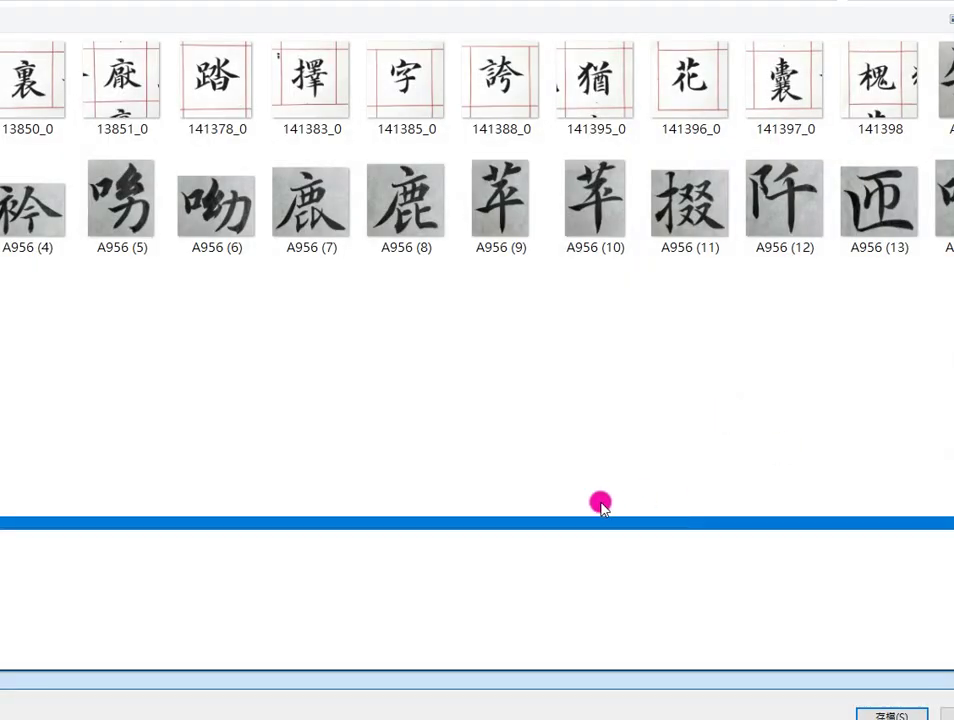
drag(578, 540, 577, 539)
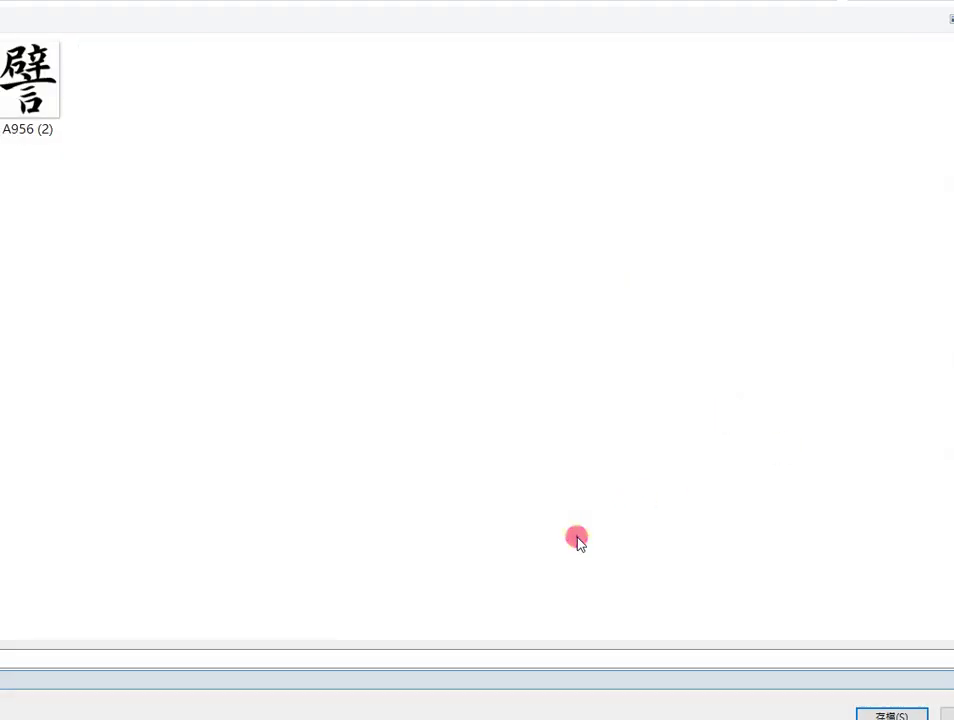
click(877, 708)
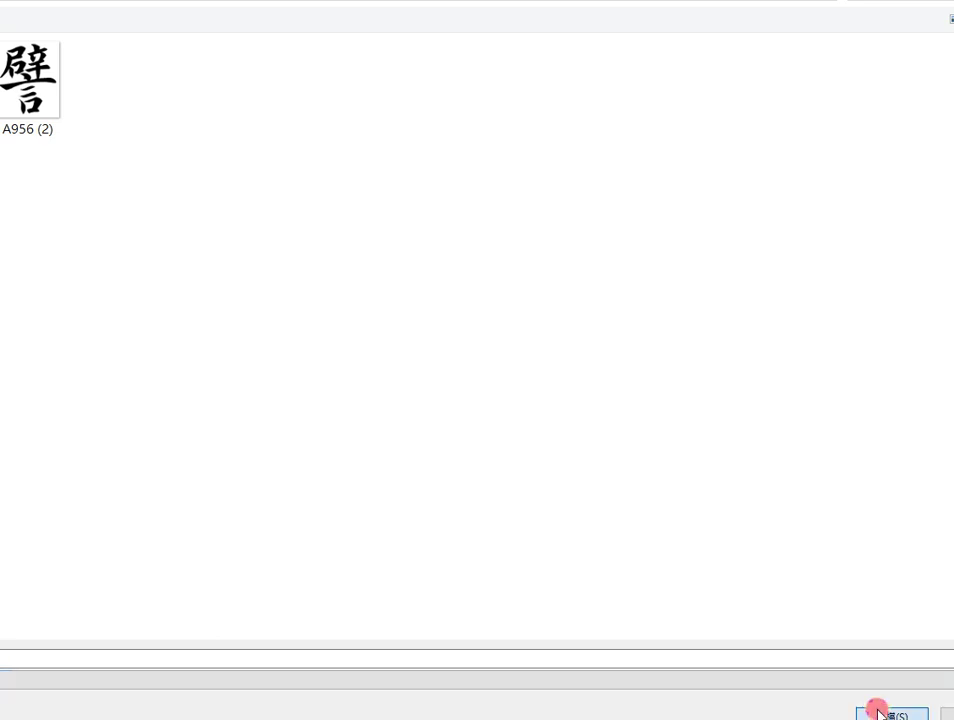
click(477, 477)
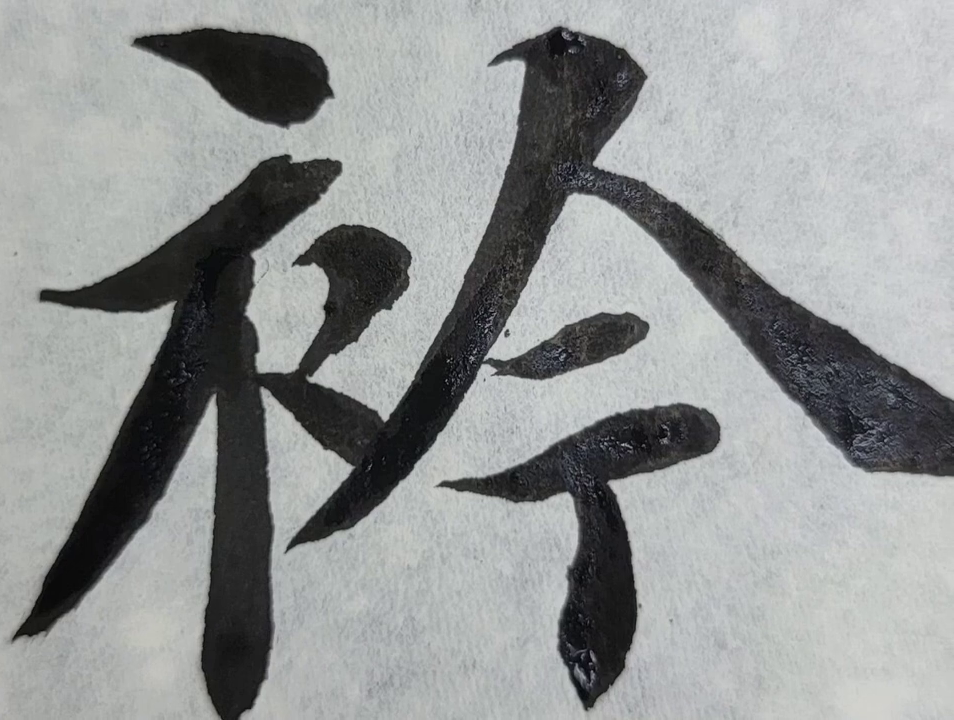
Step: Clear the grey paper background around the 衿 character and fill its main strokes solid black
click(708, 170)
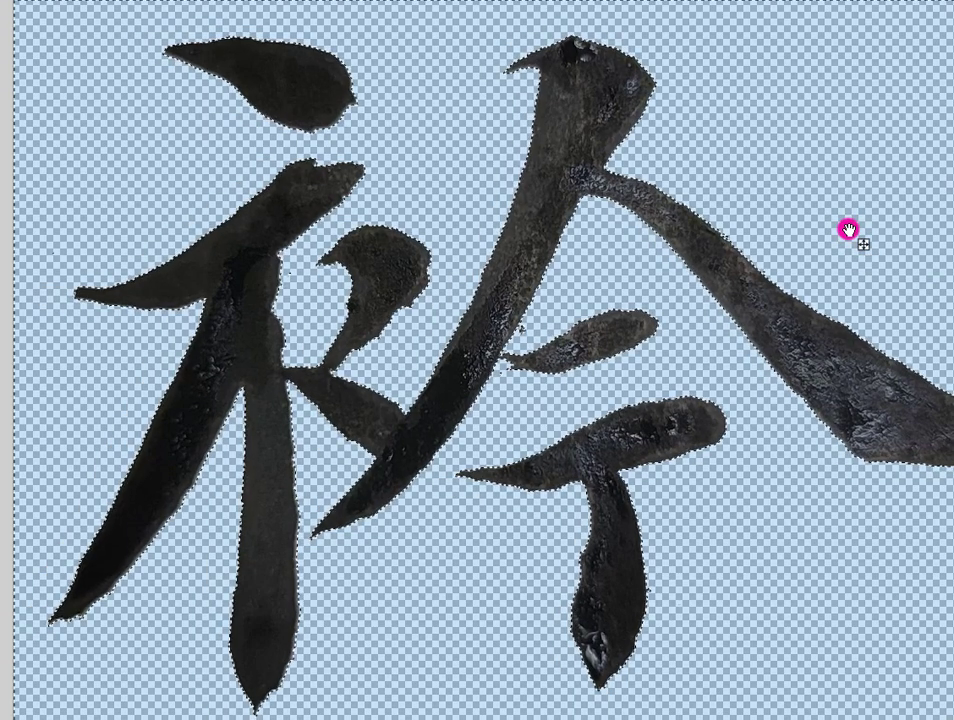
scroll(848, 230, down, 2)
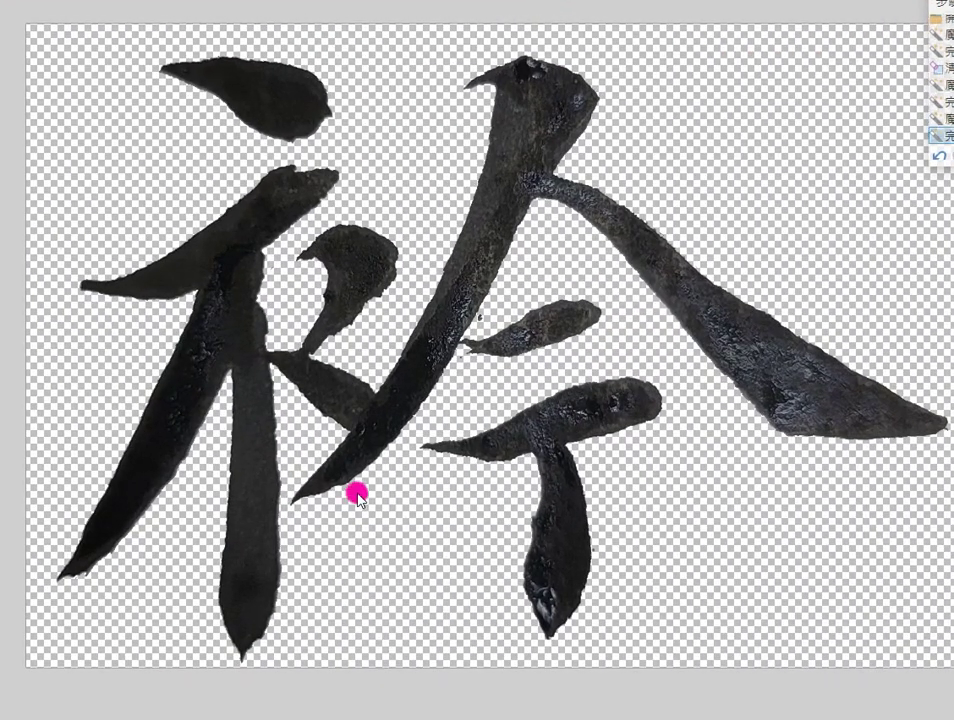
click(238, 530)
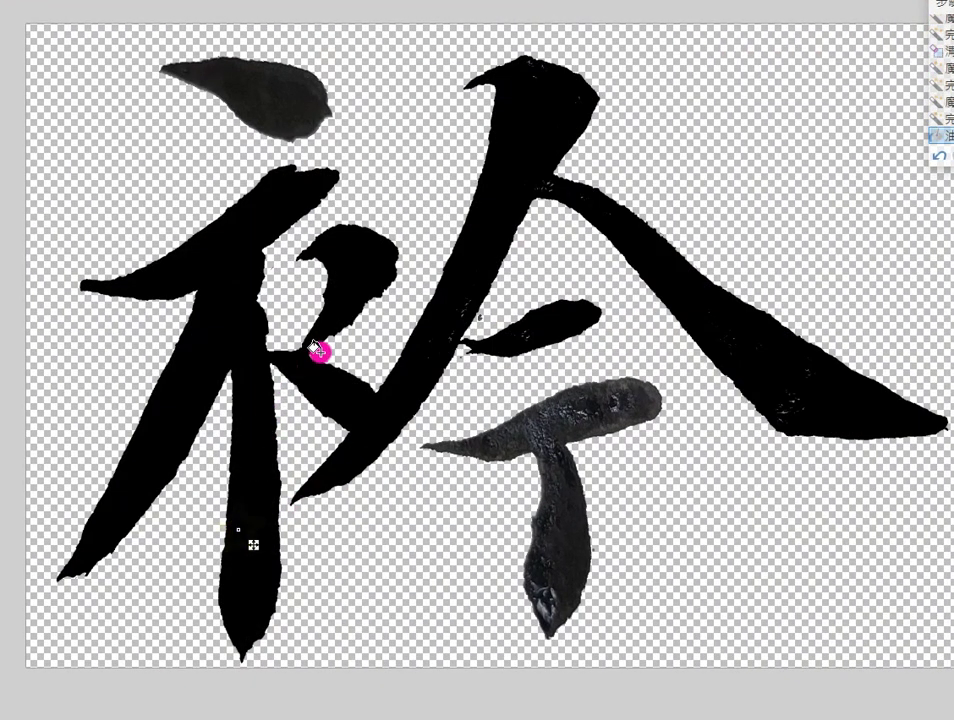
click(568, 520)
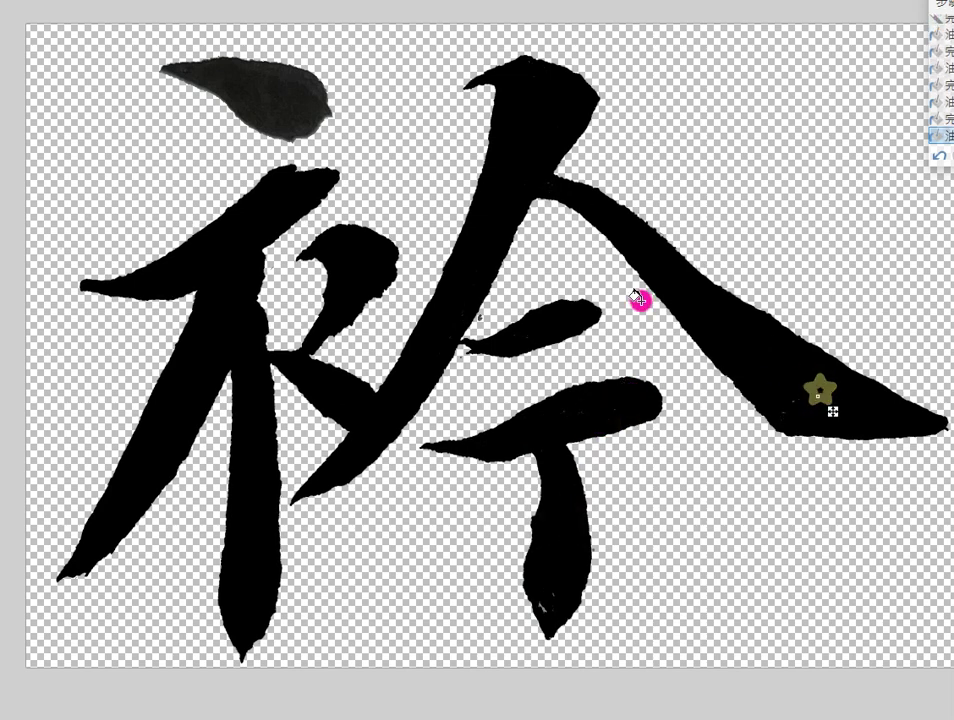
Step: Erase the rough edges of the top-left dot and smooth the left radical's horizontal stroke and small hooked stroke
click(308, 70)
mouse_move(288, 63)
mouse_down()
mouse_move(315, 77)
mouse_move(322, 111)
mouse_move(271, 47)
mouse_move(157, 73)
mouse_move(166, 80)
mouse_move(146, 63)
mouse_up()
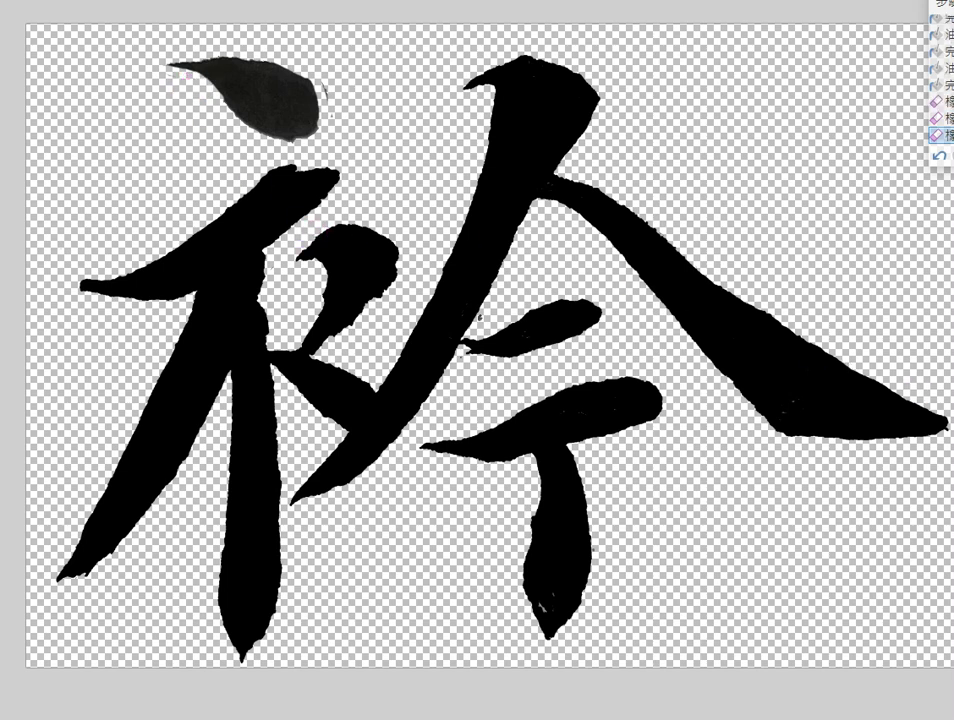
drag(287, 171, 327, 175)
mouse_move(391, 260)
mouse_down()
mouse_move(353, 315)
mouse_move(315, 345)
mouse_move(324, 305)
mouse_up()
drag(324, 258, 302, 354)
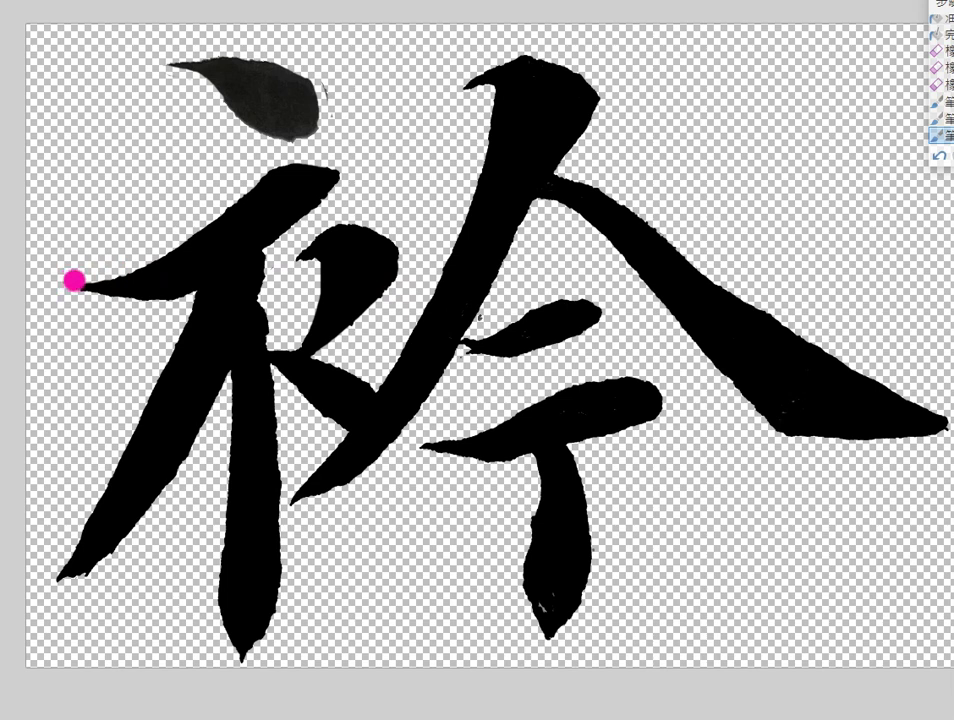
drag(107, 276, 120, 264)
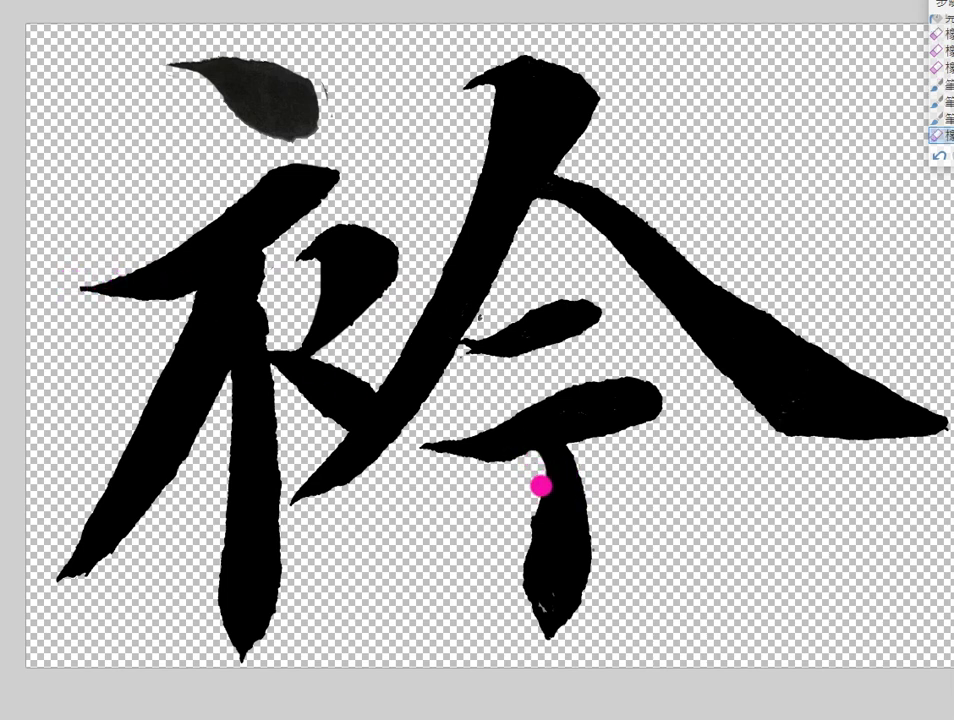
Step: Smooth the left side of the lower-right vertical and brush the top edge of its horizontal stroke straight in black
drag(530, 517, 536, 527)
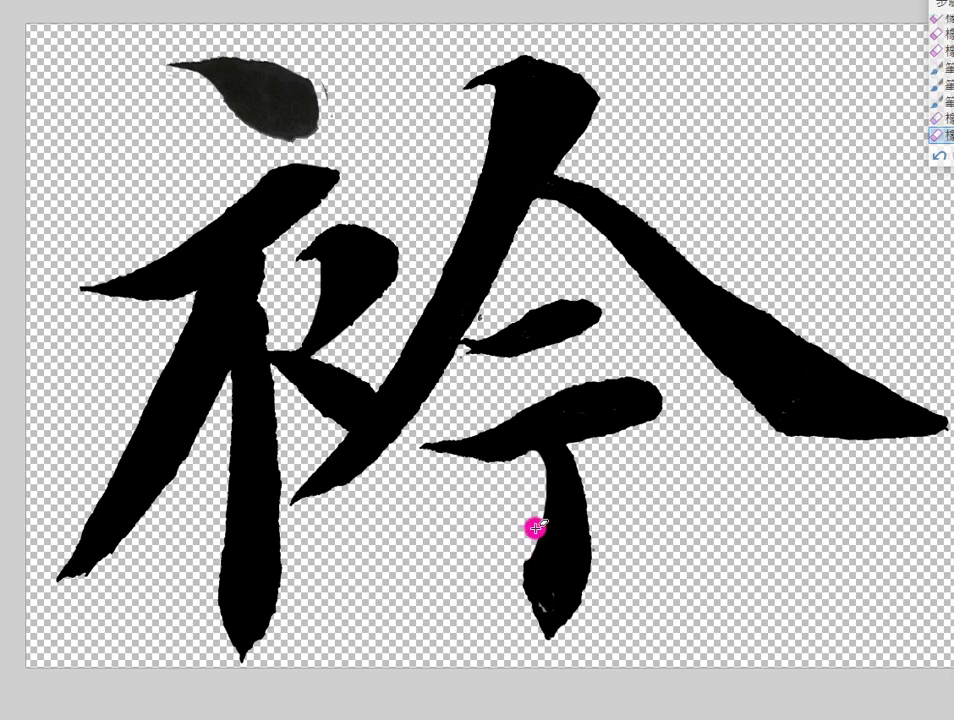
drag(538, 444, 517, 449)
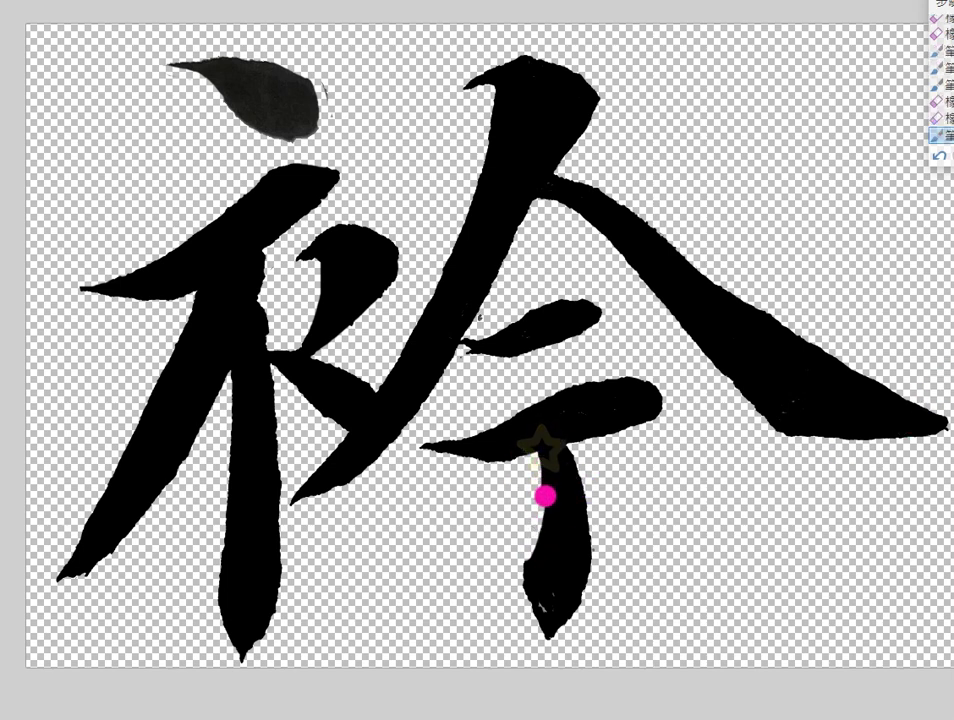
drag(556, 577, 564, 539)
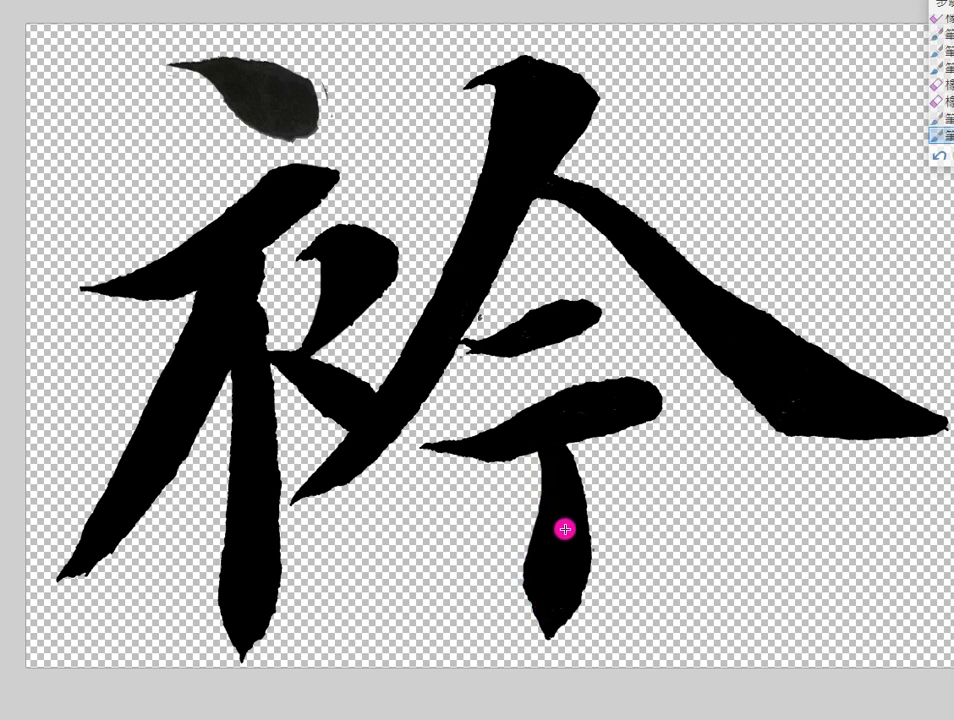
mouse_move(441, 443)
mouse_down()
mouse_move(581, 383)
mouse_move(623, 377)
mouse_up()
drag(632, 401, 496, 435)
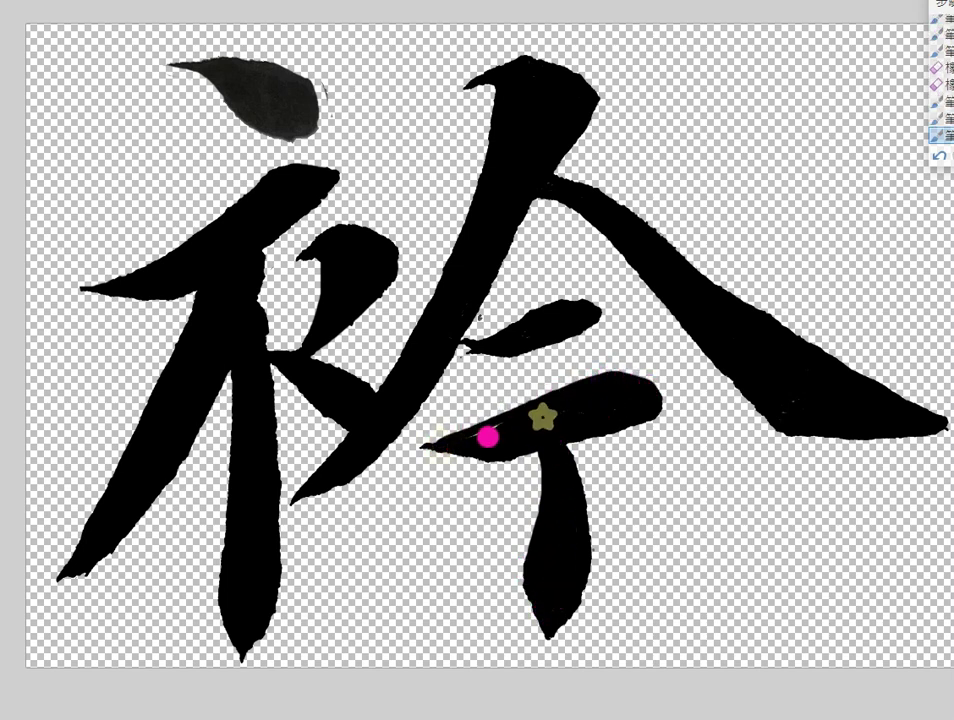
Step: Brush the upper edge of the long right-falling stroke smooth in black and erase the roughness along its bottom end
drag(664, 242, 790, 347)
drag(690, 259, 858, 385)
mouse_move(751, 297)
mouse_down()
mouse_move(679, 252)
mouse_move(726, 292)
mouse_up()
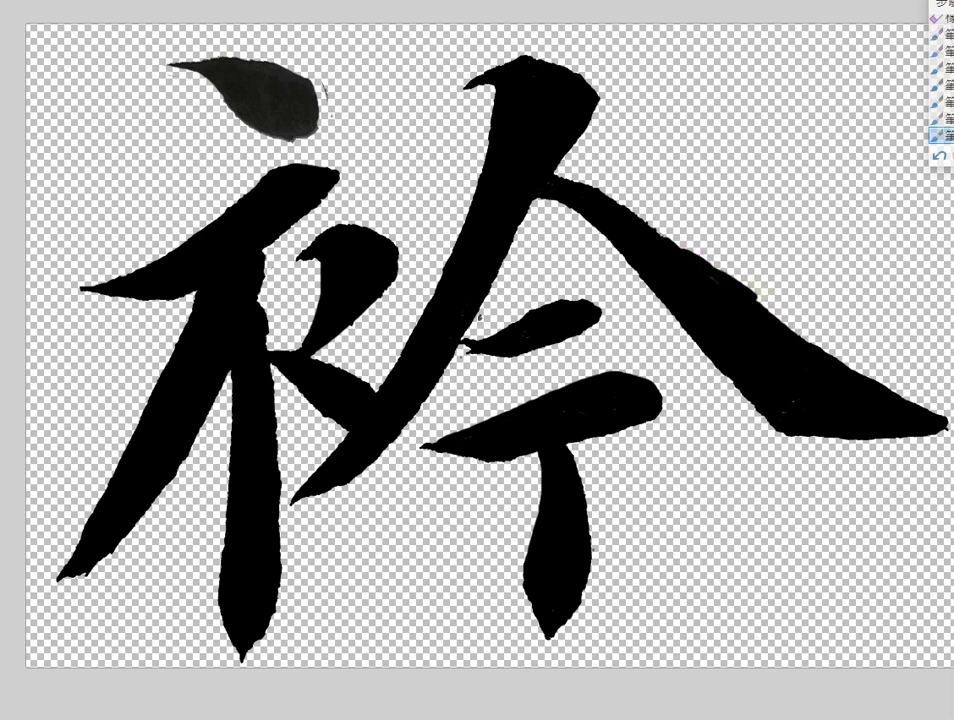
mouse_move(700, 253)
mouse_down()
mouse_move(777, 311)
mouse_move(882, 365)
mouse_up()
mouse_move(735, 288)
mouse_down()
mouse_move(937, 418)
mouse_move(894, 385)
mouse_move(830, 371)
mouse_up()
mouse_move(828, 370)
mouse_down()
mouse_move(877, 384)
mouse_move(829, 360)
mouse_move(880, 380)
mouse_move(805, 360)
mouse_move(786, 400)
mouse_up()
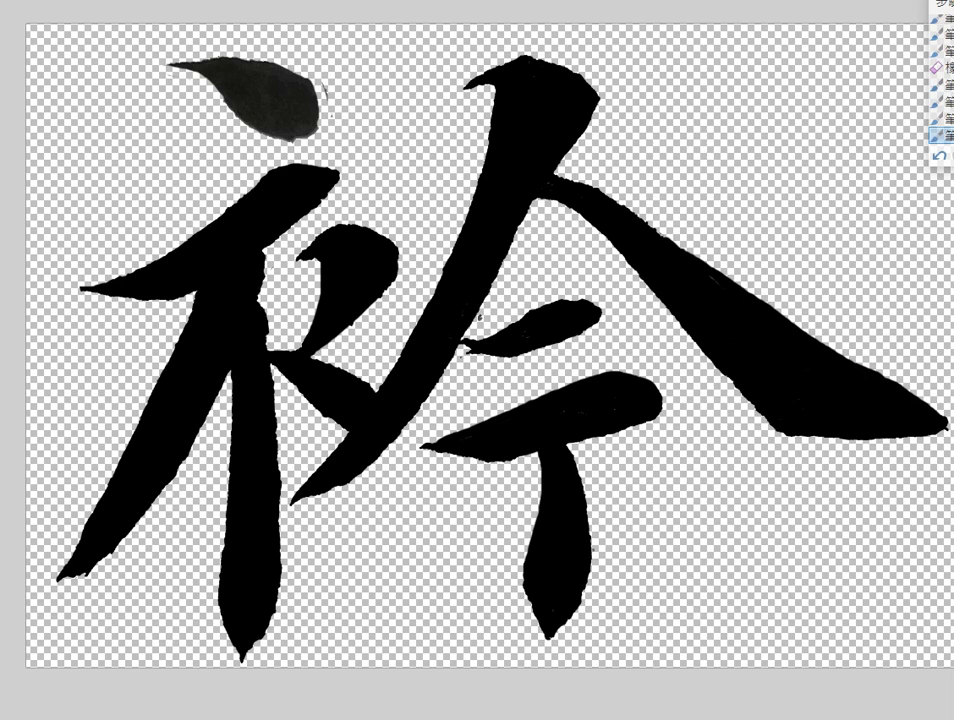
mouse_move(932, 431)
mouse_down()
mouse_move(770, 436)
mouse_move(943, 424)
mouse_move(808, 444)
mouse_move(766, 431)
mouse_move(889, 438)
mouse_up()
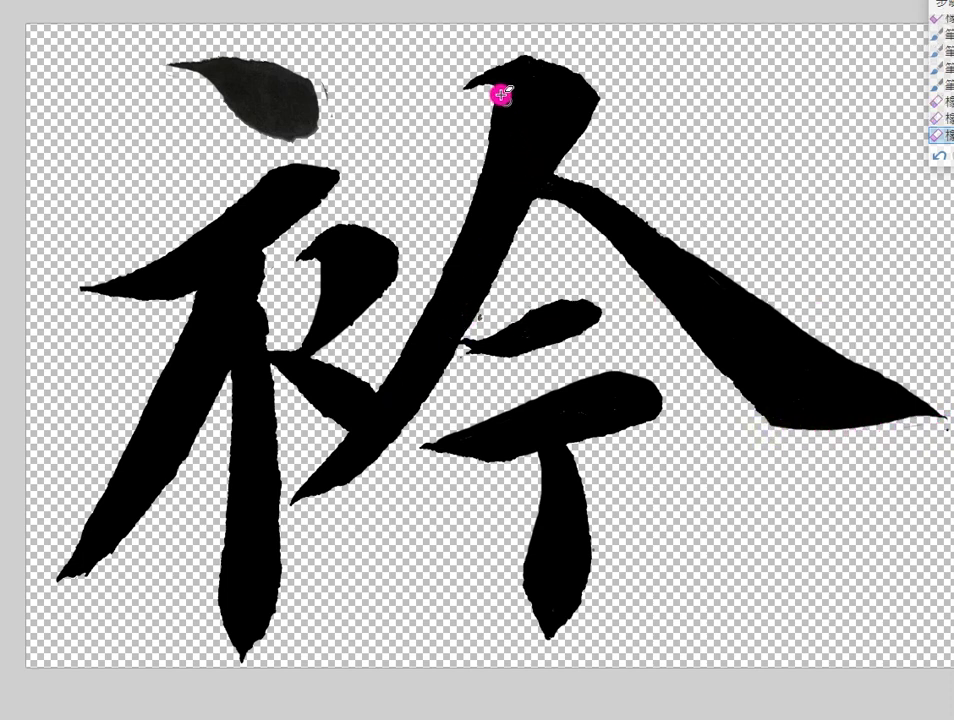
Step: Erase both sides of the long left-falling stroke's head to slim it and clean its contour
mouse_move(469, 87)
mouse_down()
mouse_move(502, 83)
mouse_move(480, 148)
mouse_up()
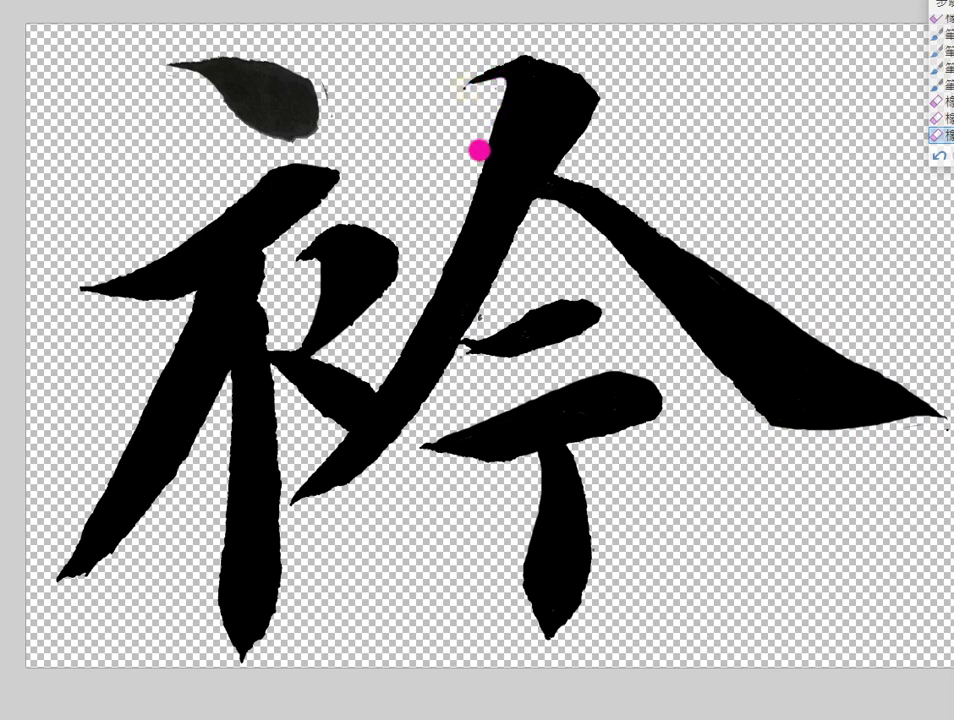
drag(500, 98, 471, 181)
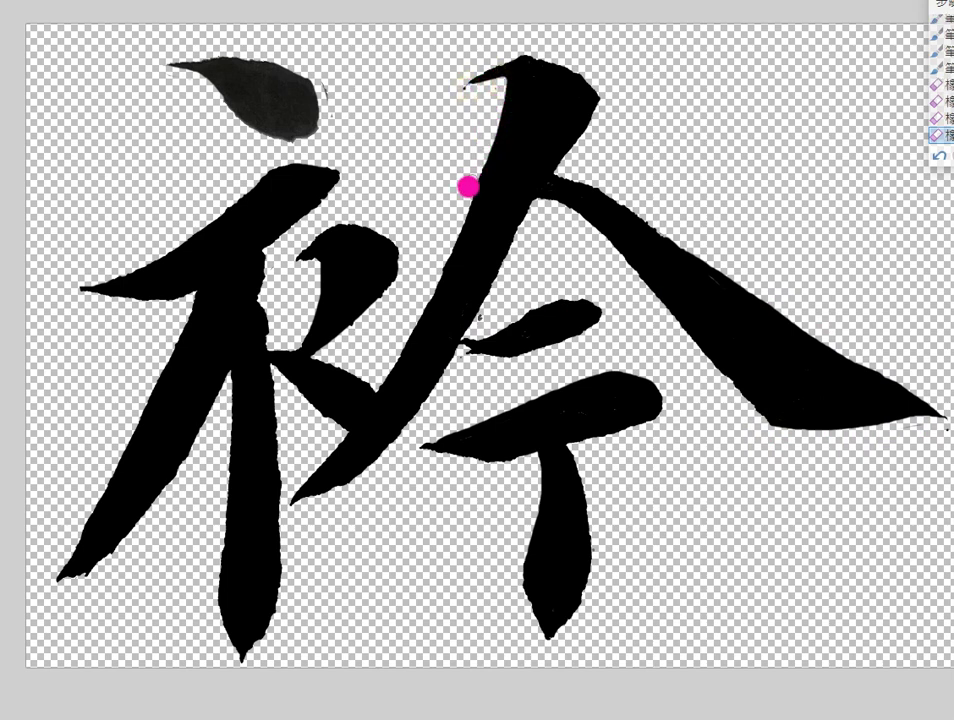
mouse_move(597, 89)
mouse_down()
mouse_move(564, 169)
mouse_move(594, 91)
mouse_move(562, 165)
mouse_up()
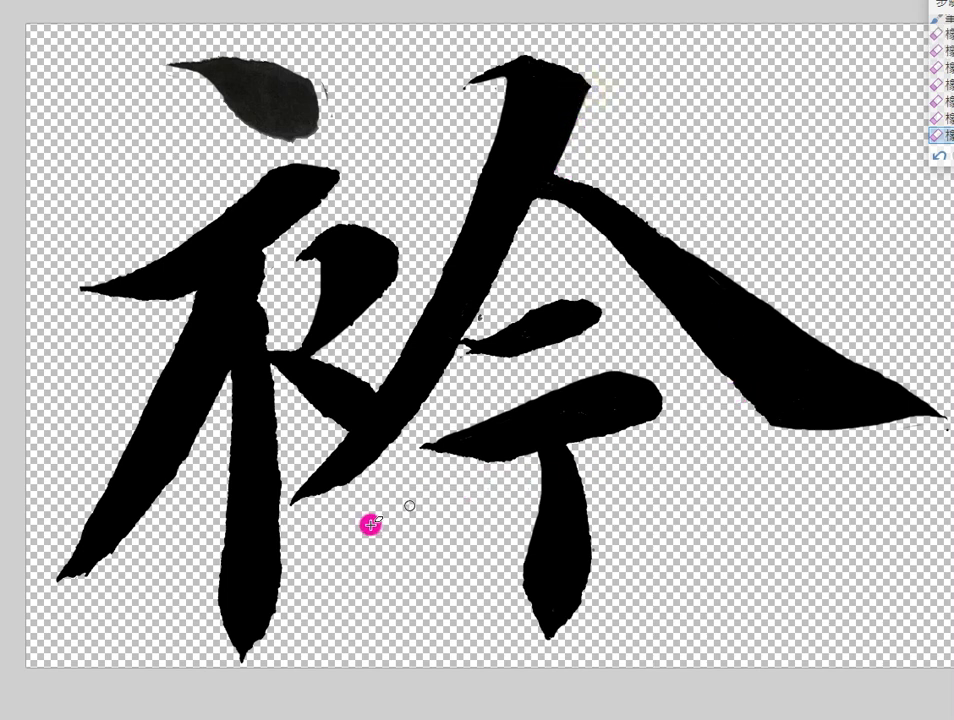
Step: Smooth the lower ends of the left radical's falling stroke and vertical, and round the radical's inner corner in black
drag(190, 456, 122, 552)
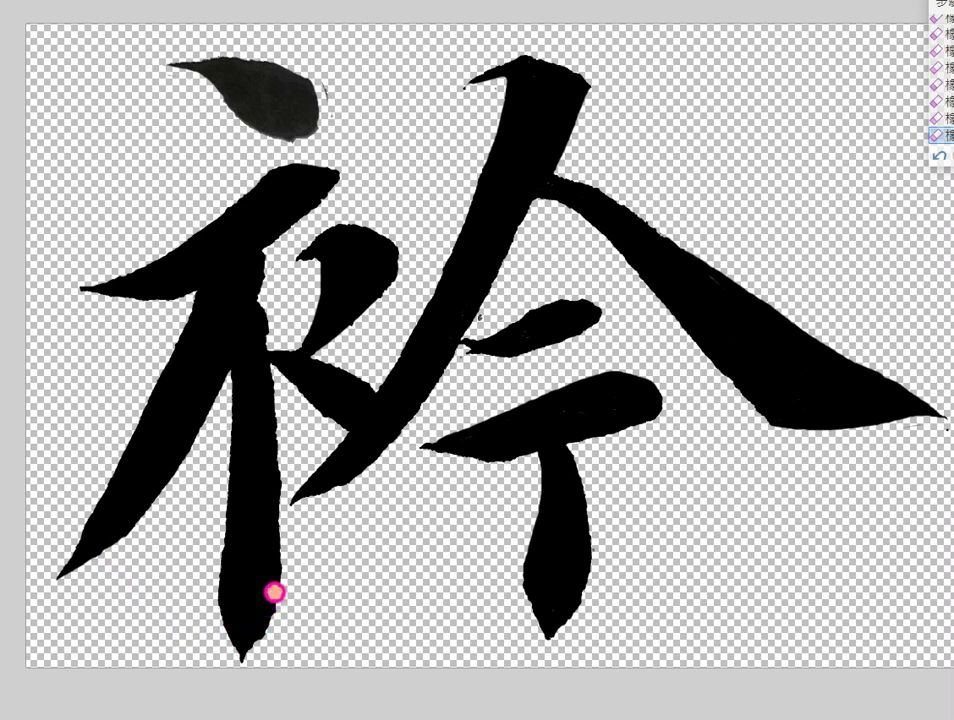
mouse_move(274, 592)
mouse_down()
mouse_move(264, 630)
mouse_move(243, 654)
mouse_up()
drag(261, 340, 275, 236)
click(267, 245)
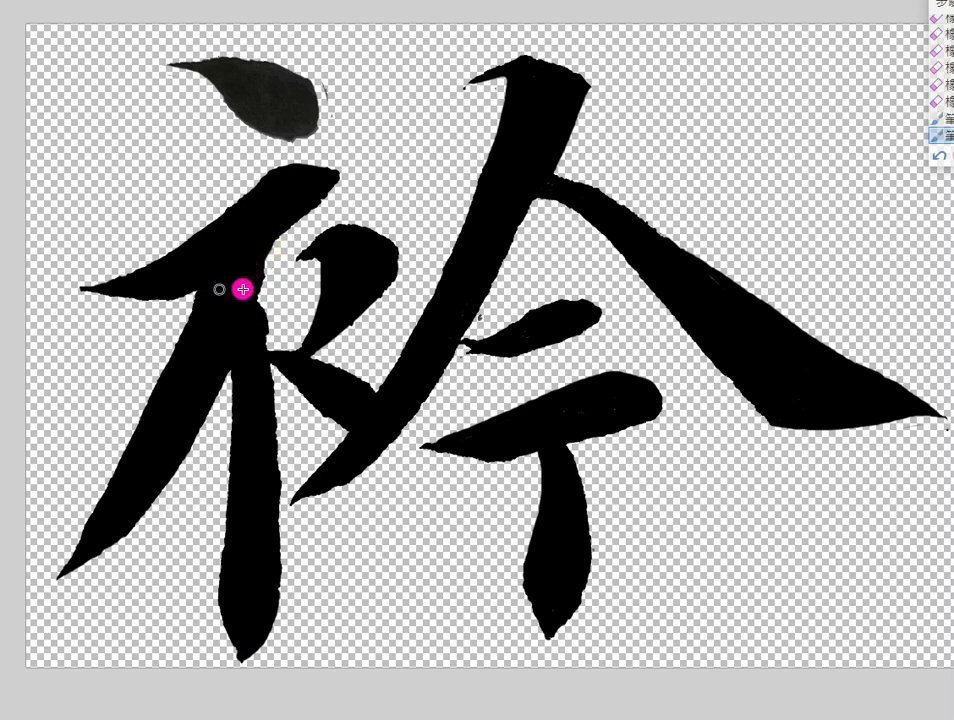
Step: Brush the upper edge of the top-left dot in black and fill the dot solid black
mouse_move(201, 65)
mouse_down()
mouse_move(253, 68)
mouse_move(245, 60)
mouse_move(278, 70)
mouse_up()
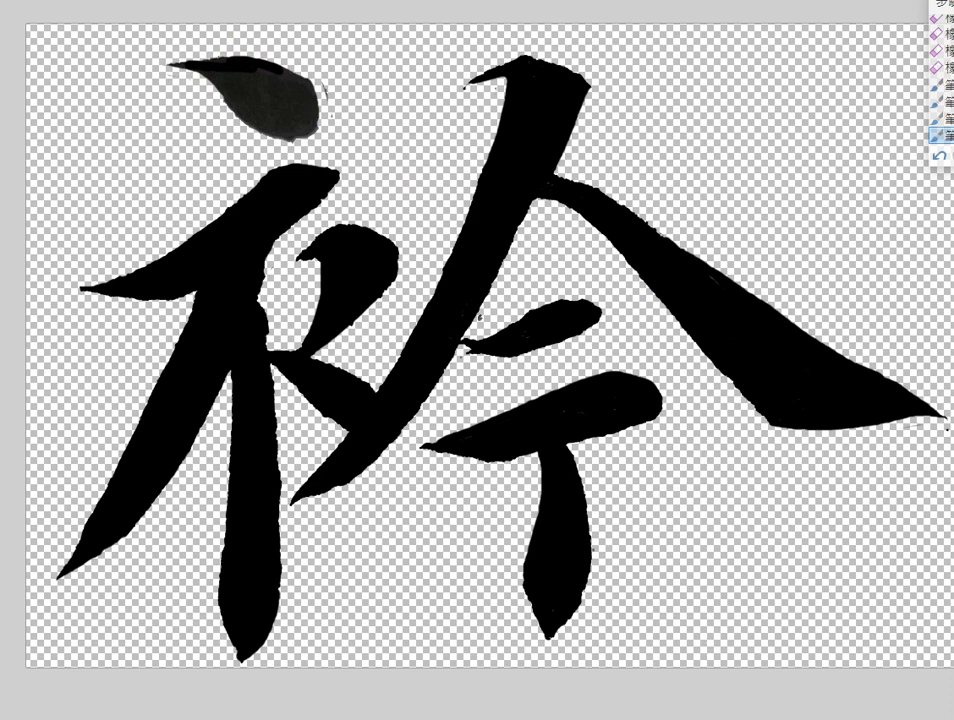
click(240, 72)
click(273, 96)
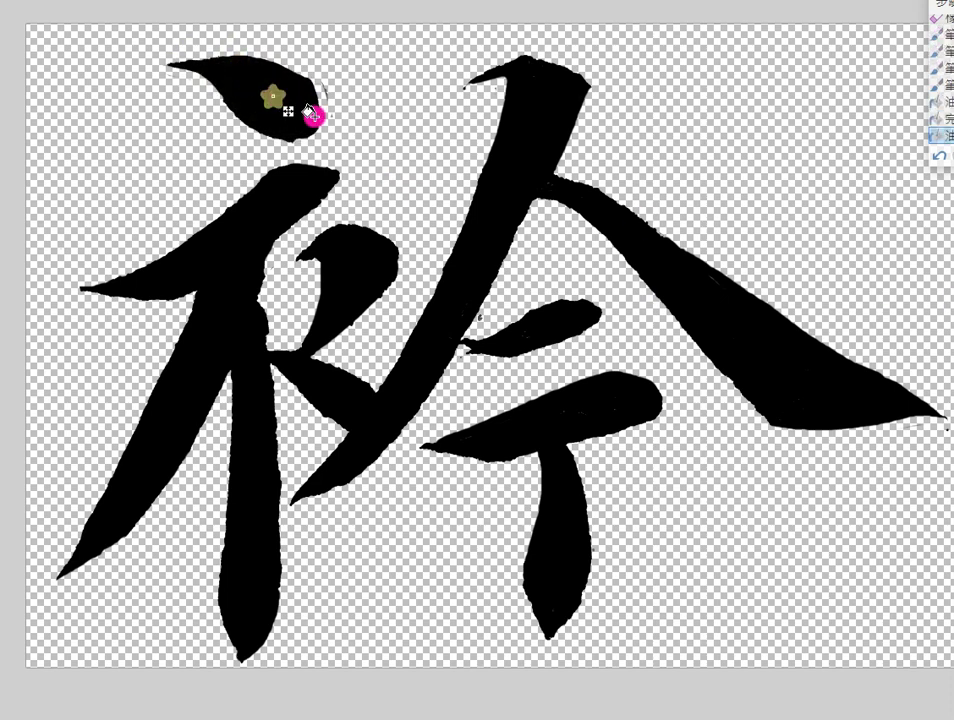
Step: Brush the underside of the right-falling stroke smooth and reshape the short middle stroke, detaching it from the long left-falling stroke
click(931, 396)
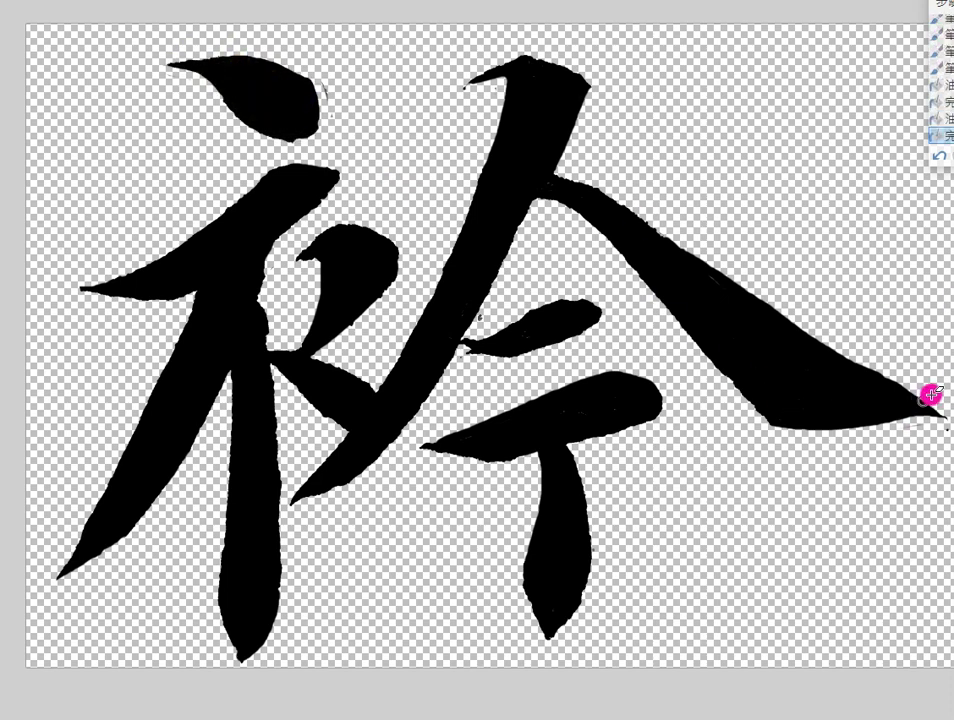
mouse_move(929, 410)
mouse_down()
mouse_move(869, 424)
mouse_move(801, 422)
mouse_up()
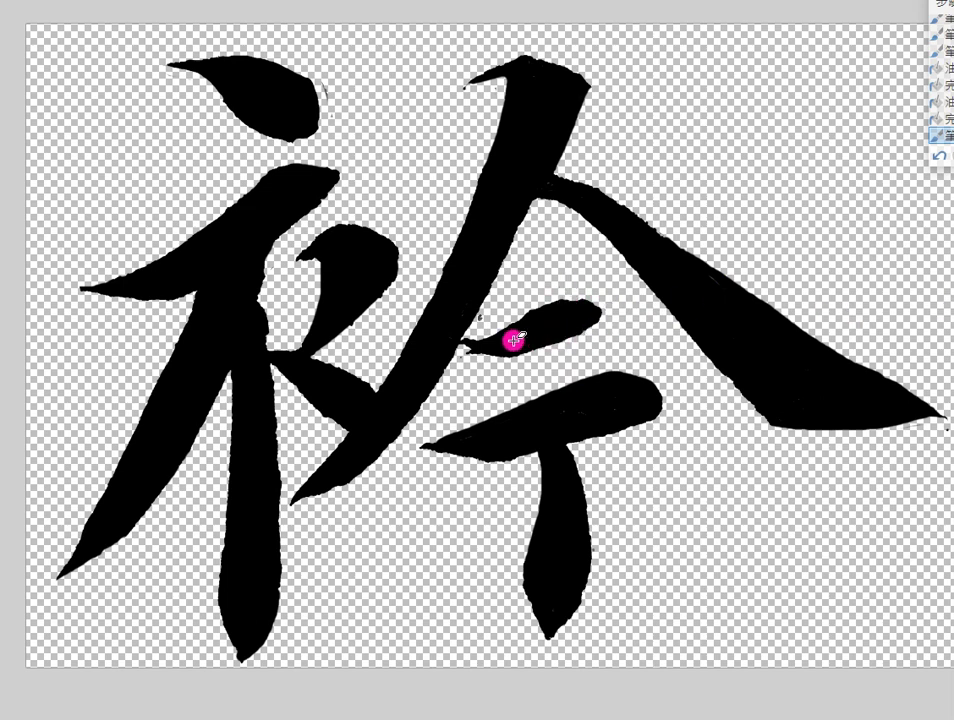
click(482, 336)
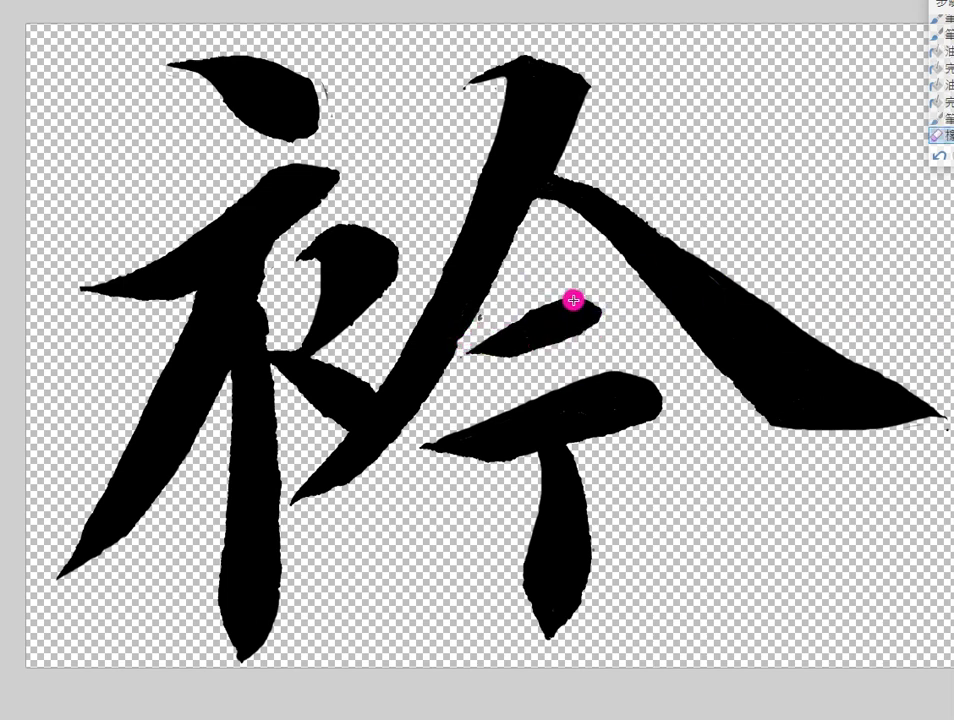
key(b)
drag(553, 306, 586, 305)
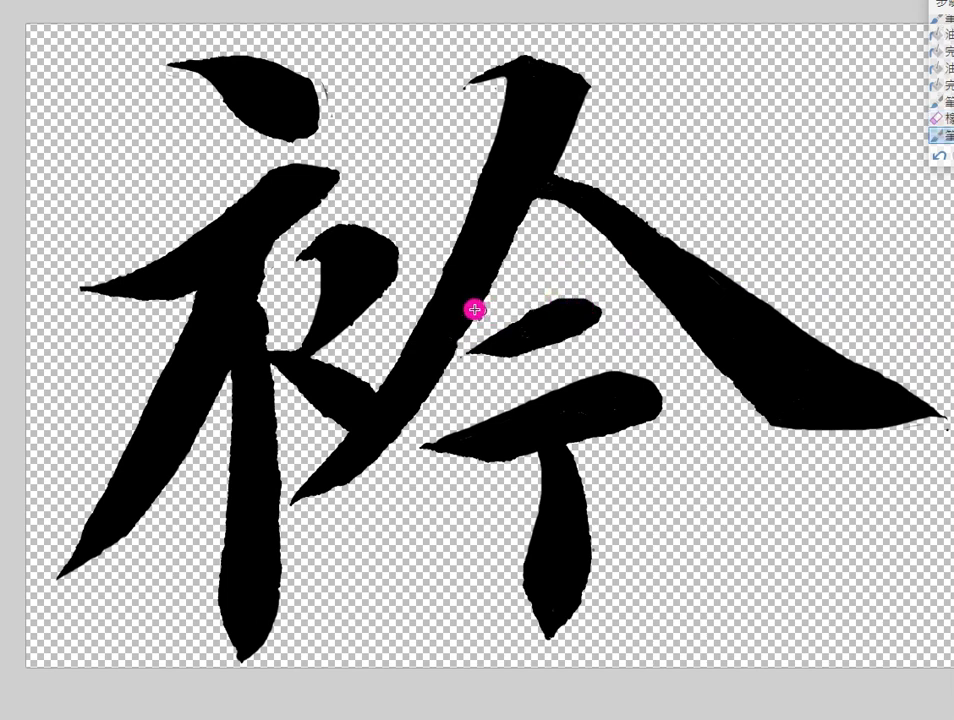
click(450, 336)
click(454, 334)
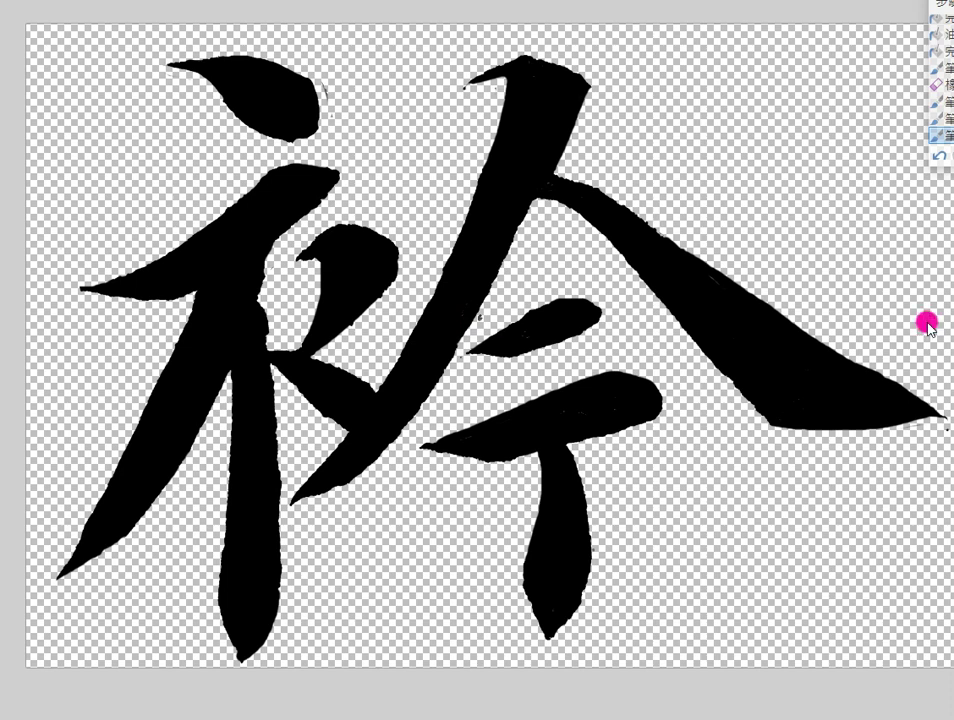
Step: Fill the remaining off-black specks in the short middle stroke, lower horizontal and right-falling stroke with solid black
click(547, 319)
click(583, 427)
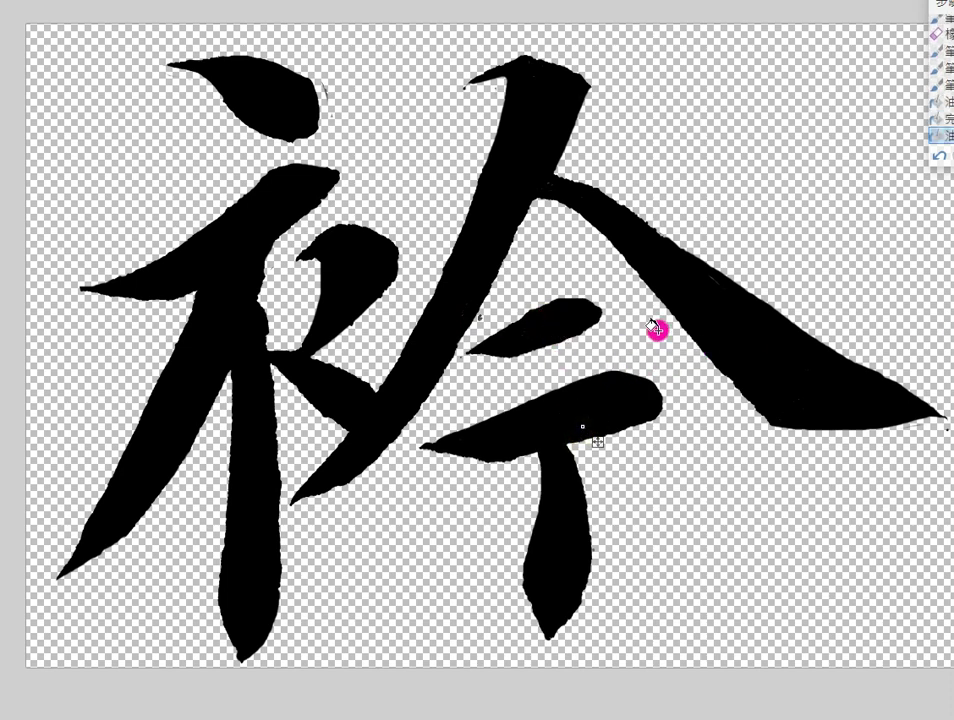
click(704, 320)
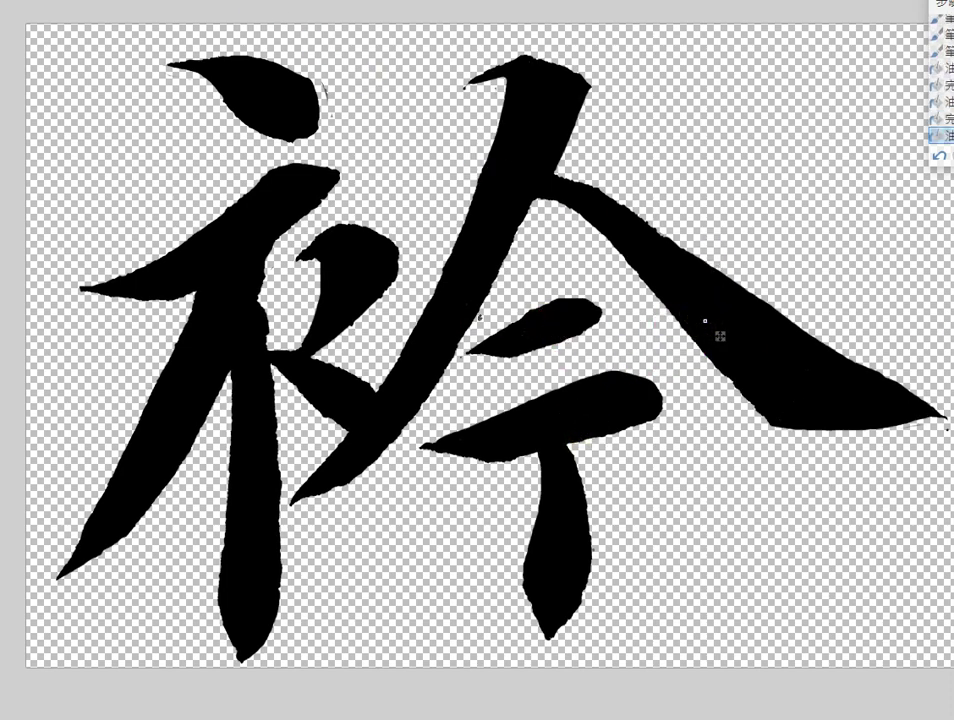
Step: Save the cleaned 衿 character as a new image file with automatically detected bit depth
click(95, 0)
click(179, 50)
click(240, 672)
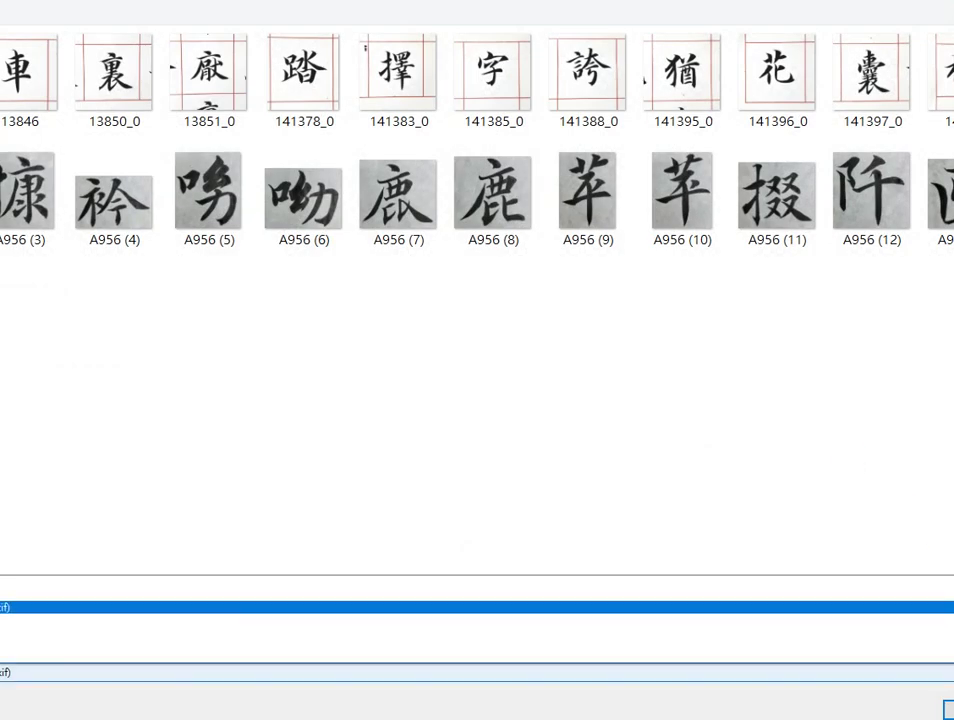
key(Return)
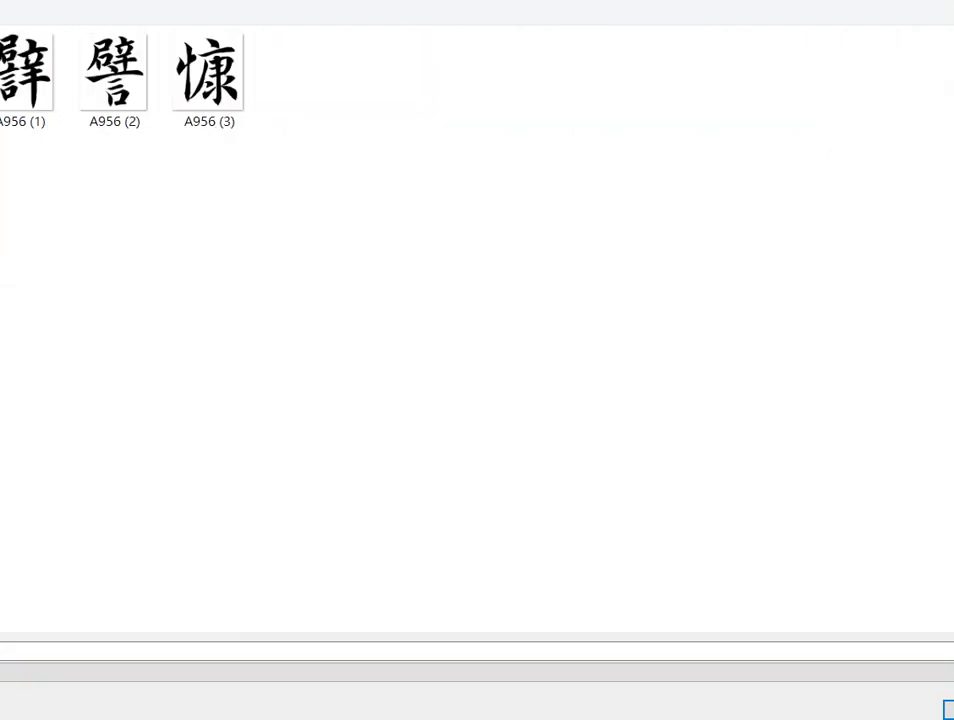
key(Return)
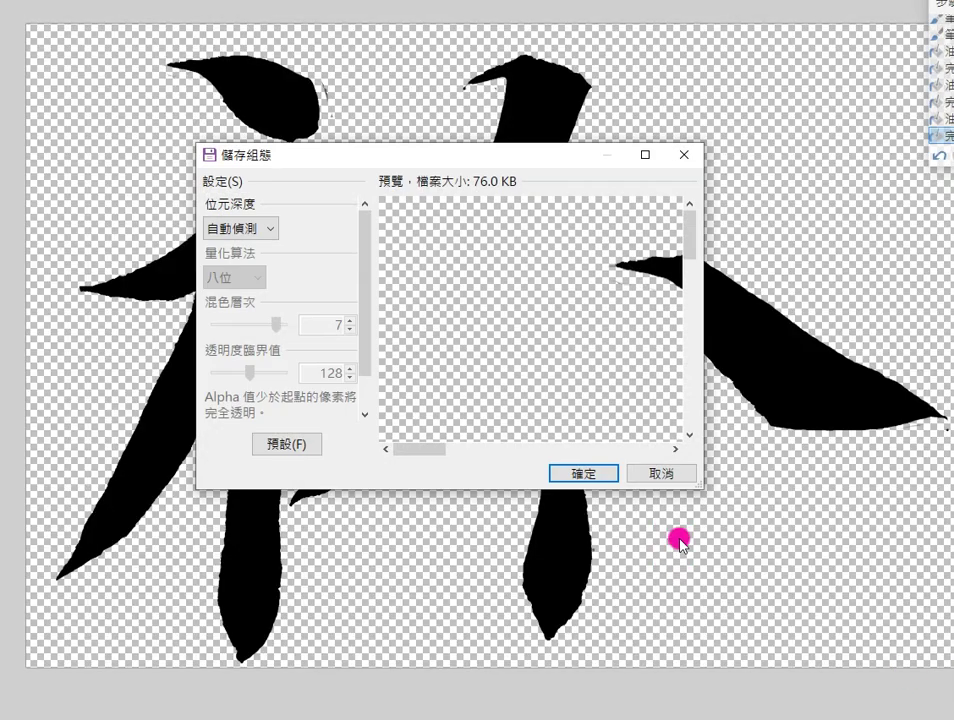
click(604, 474)
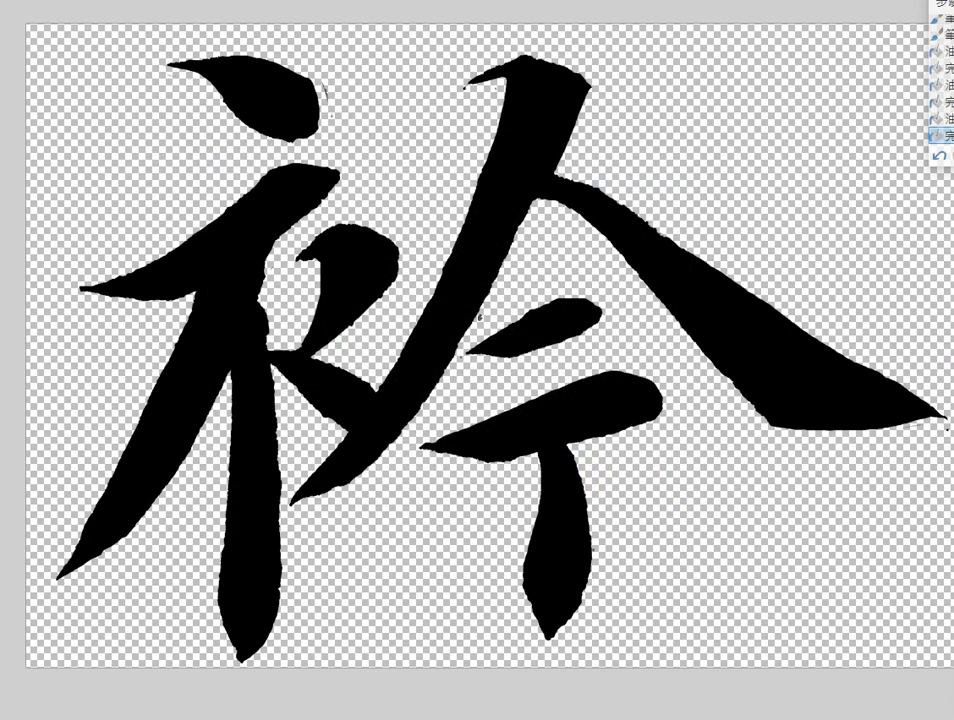
Step: Reshape the lower ends of the right component's short vertical and the left radical's vertical into smooth points
mouse_move(589, 573)
mouse_down()
mouse_move(556, 638)
mouse_move(586, 556)
mouse_move(580, 601)
mouse_up()
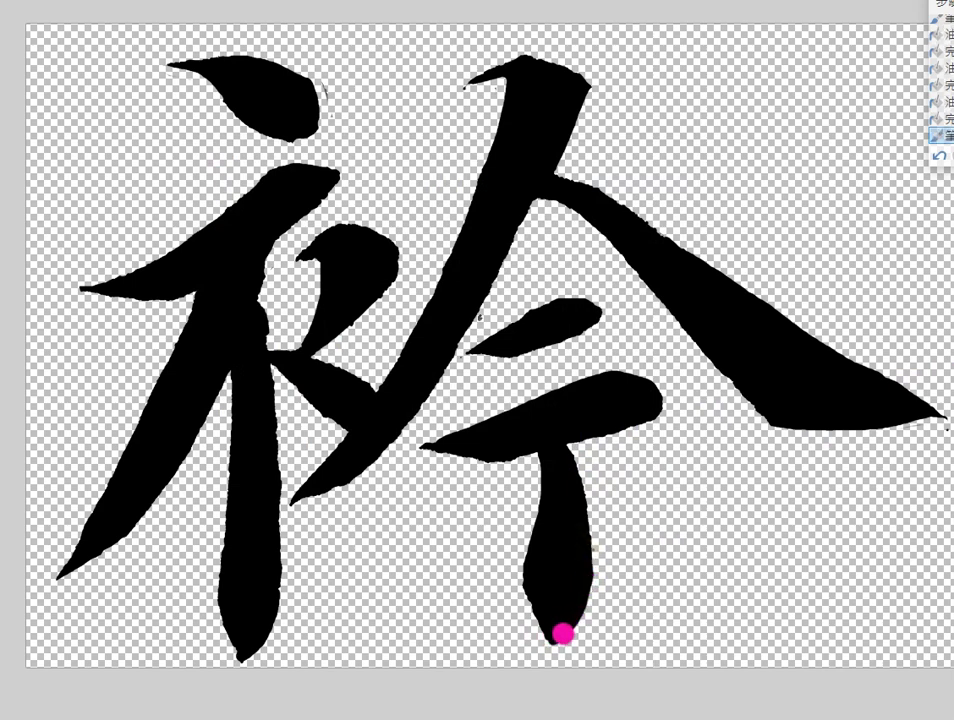
drag(555, 642, 562, 632)
drag(525, 582, 543, 628)
drag(528, 575, 538, 572)
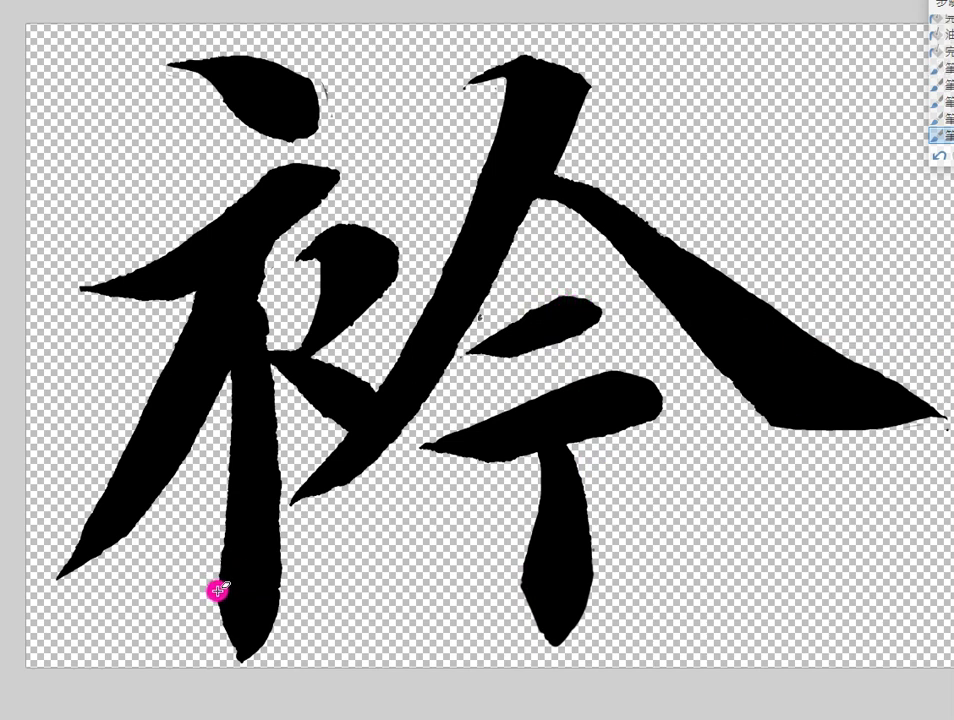
mouse_move(214, 587)
mouse_down()
mouse_move(221, 624)
mouse_move(249, 671)
mouse_up()
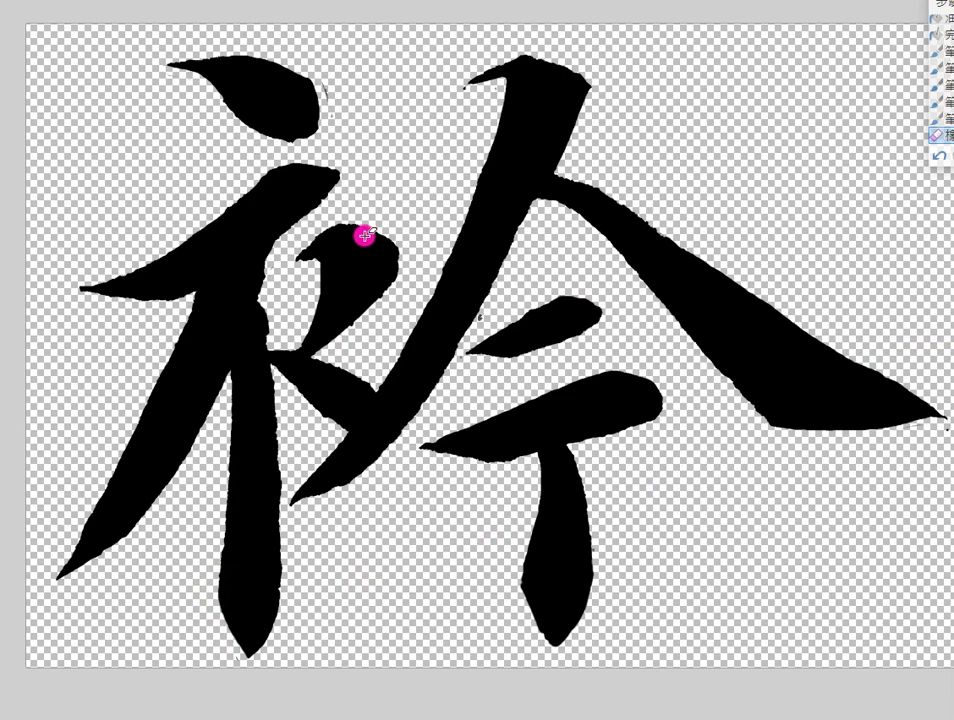
Step: Switch to the next calligraphy photo, the character with a mouth radical, and clear the paper background around it
click(123, 21)
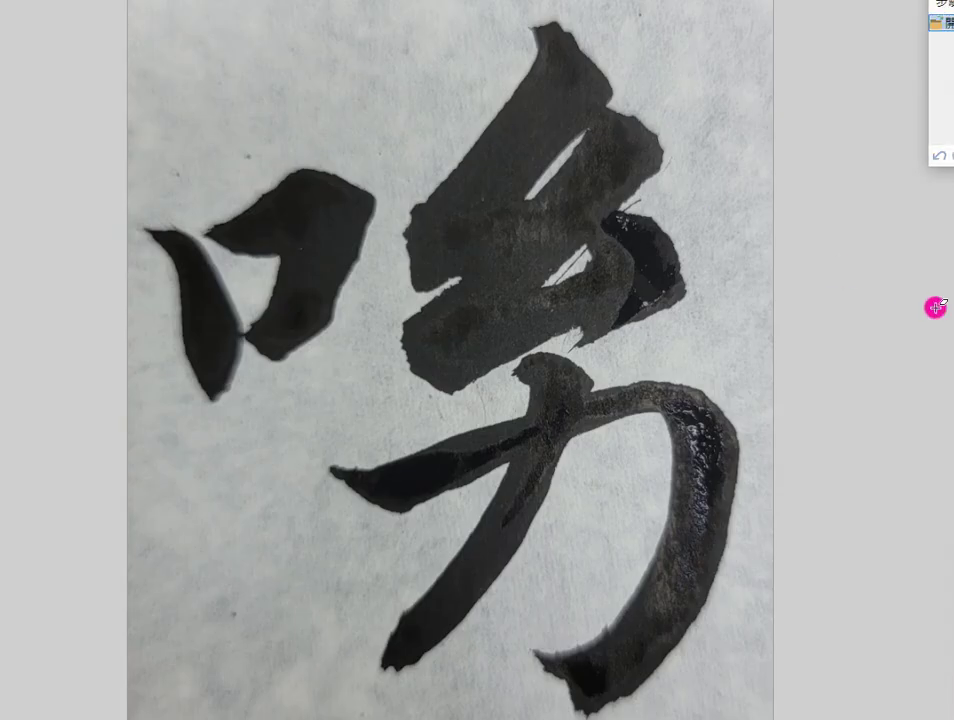
click(747, 290)
key(Delete)
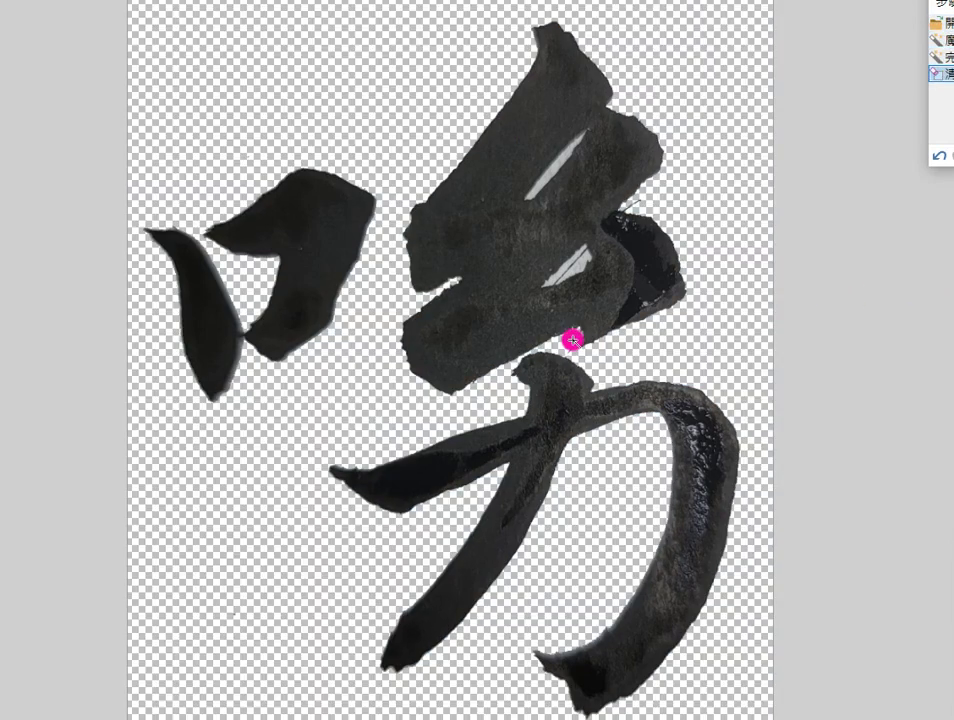
Step: Clear the two enclosed slivers of paper between the strokes of the upper right component
click(566, 247)
click(567, 269)
key(Delete)
click(557, 158)
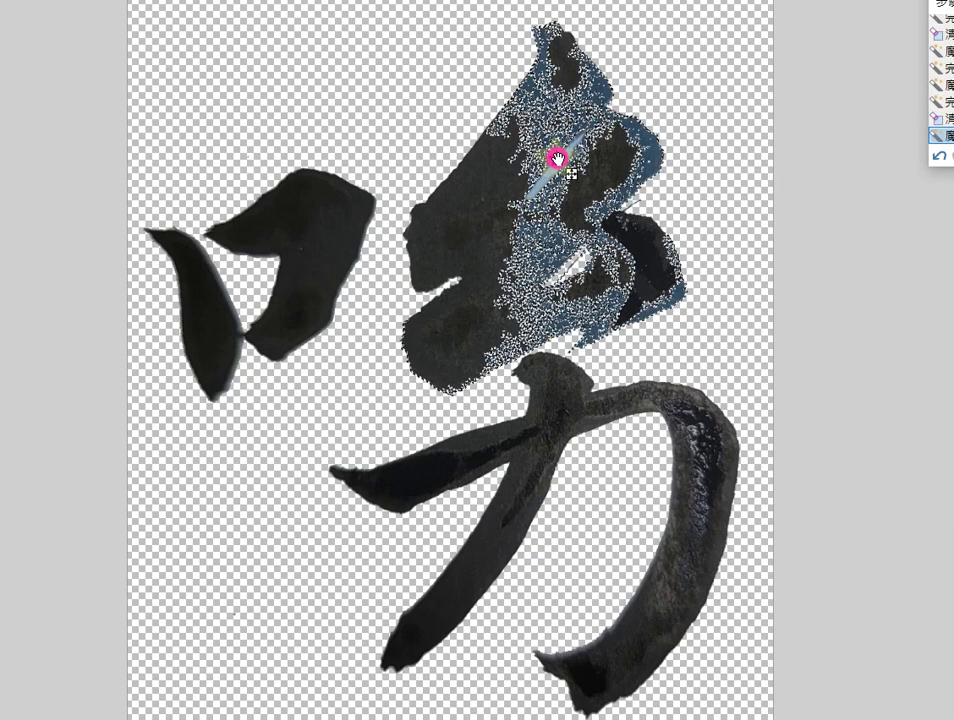
click(543, 182)
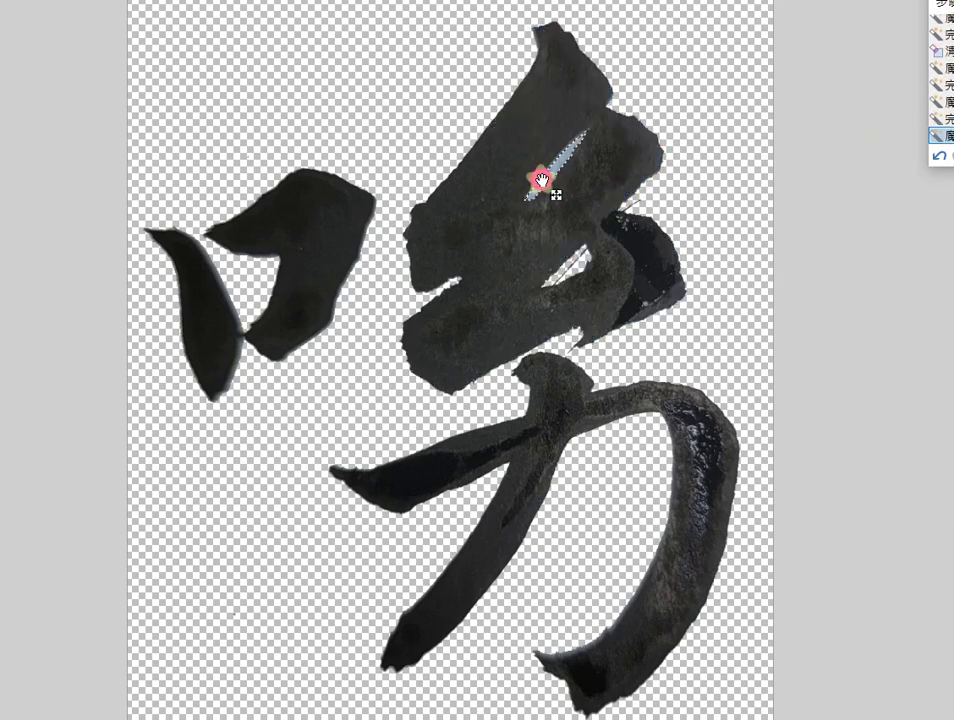
key(Delete)
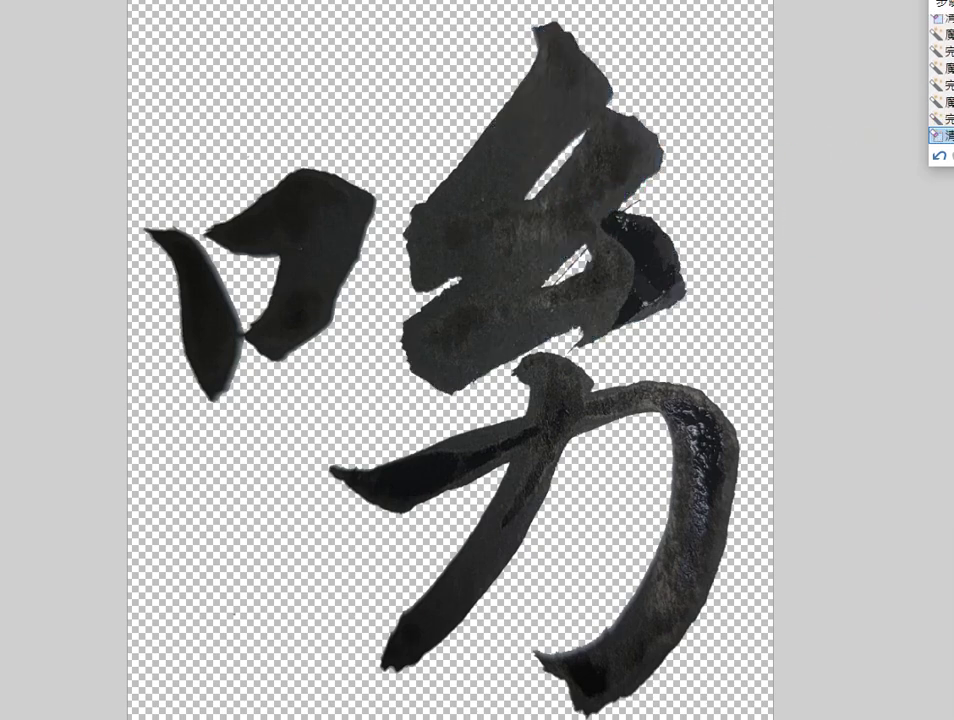
Step: Fill the upper right component, both strokes of the mouth radical and the lower component with solid black
click(628, 238)
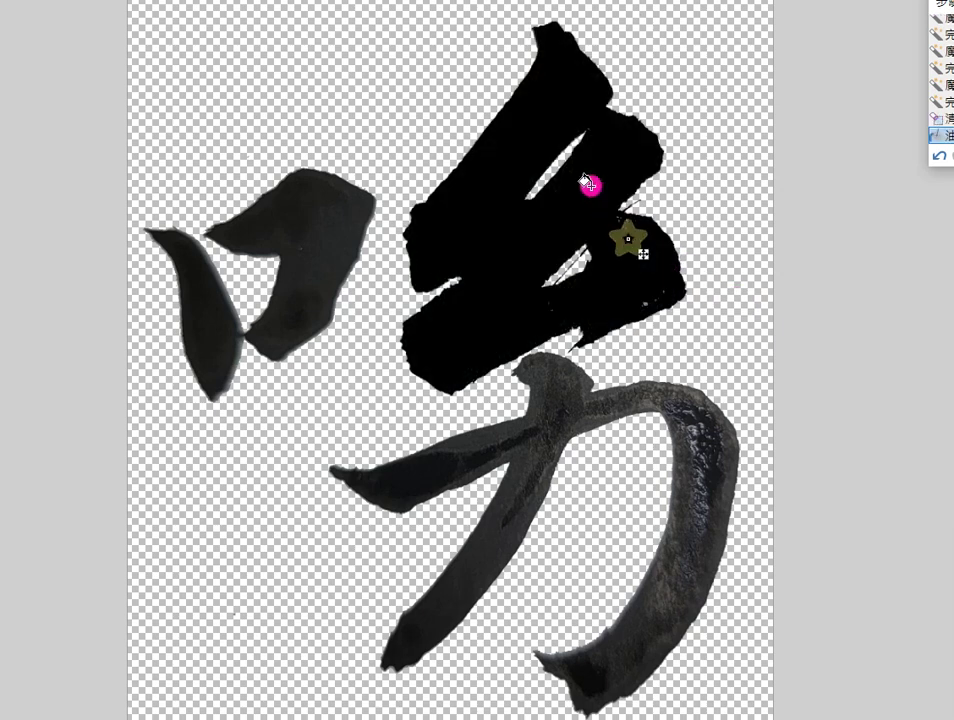
click(270, 250)
click(230, 322)
click(542, 410)
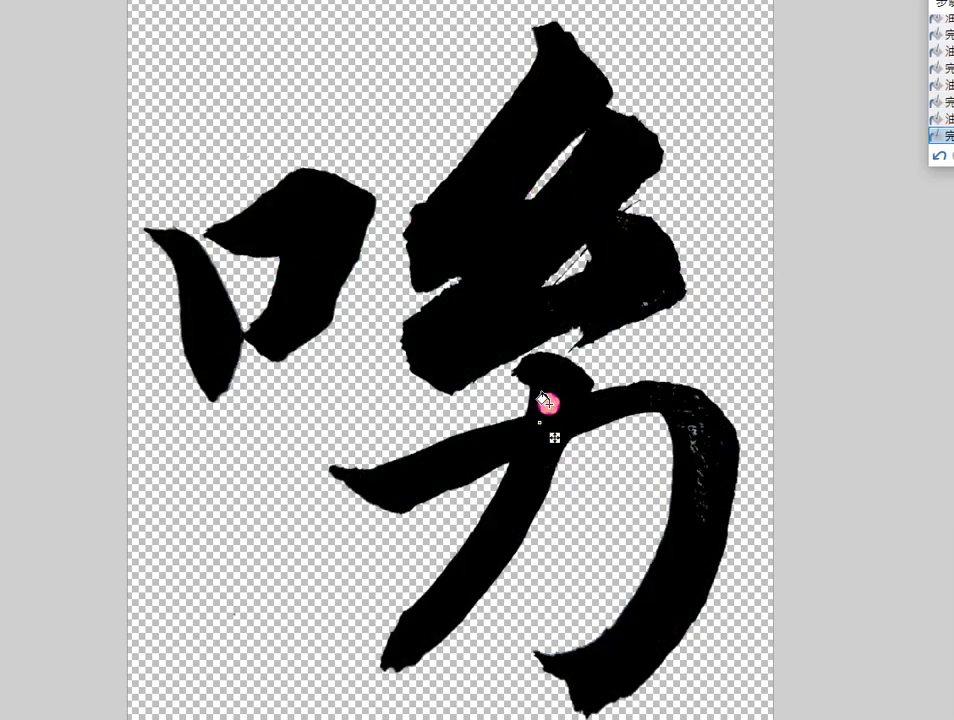
Step: Fill the leftover glare specks in the lower hook stroke and the upper component's right-hand dot with black
click(703, 435)
click(699, 478)
click(651, 296)
click(662, 271)
click(656, 304)
click(589, 330)
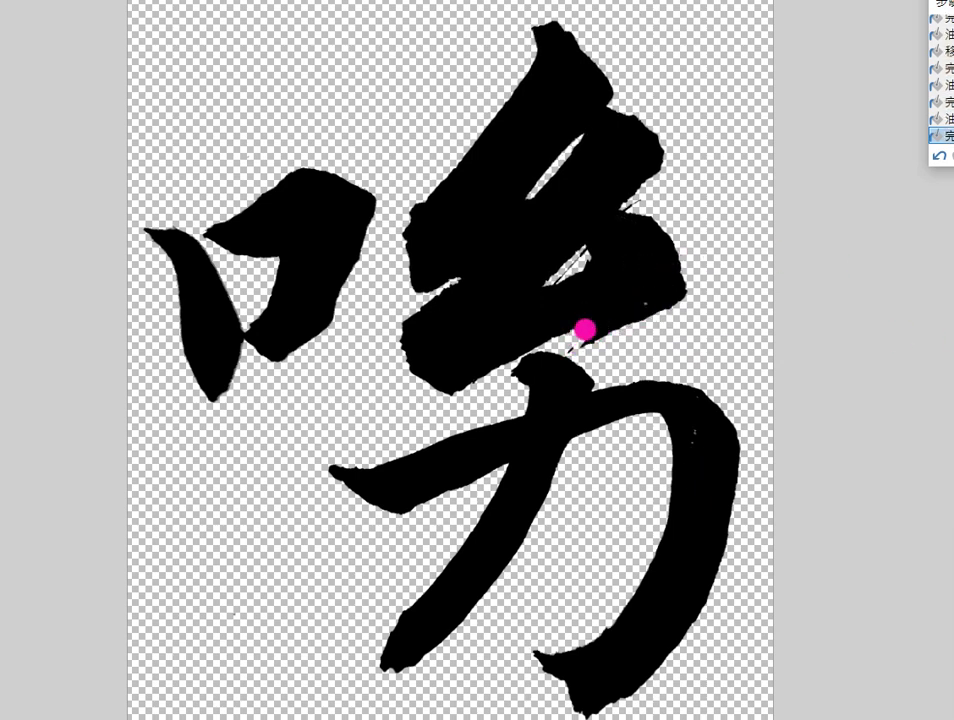
Step: Erase the ragged edges around the upper component's lower fold, widen the gap above it and redraw its left end in black
drag(576, 337, 574, 340)
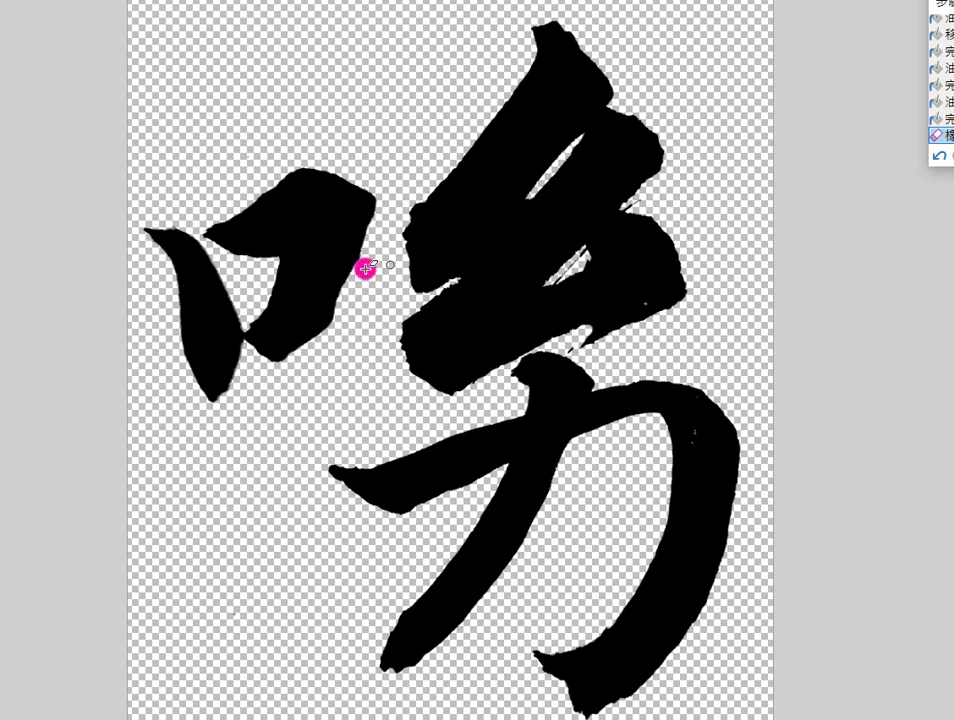
drag(408, 298, 455, 276)
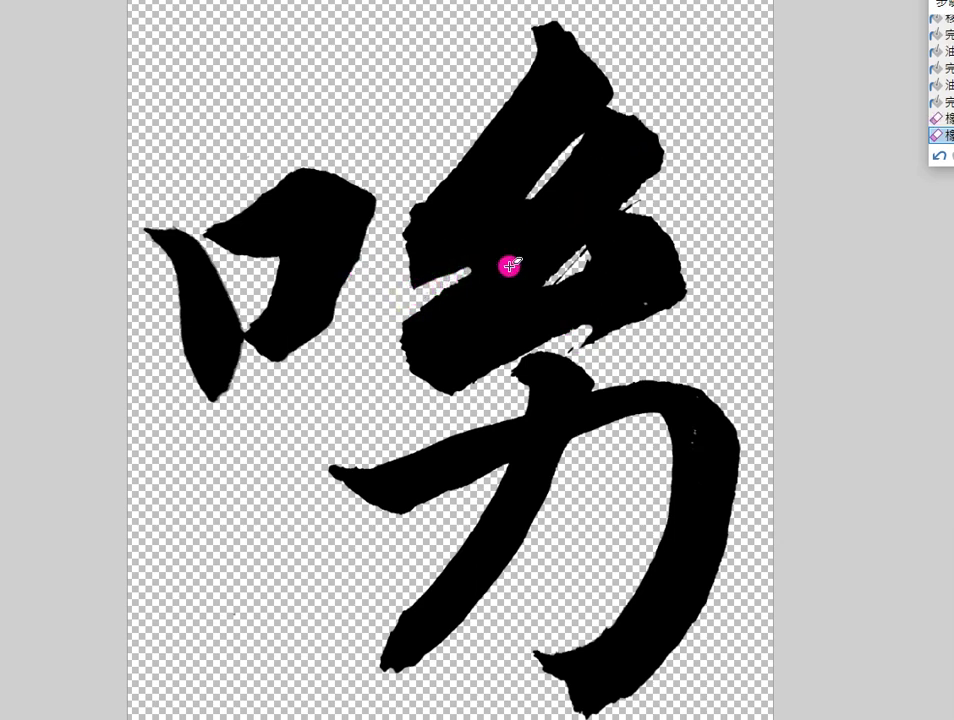
mouse_move(400, 320)
mouse_down()
mouse_move(457, 392)
mouse_move(428, 372)
mouse_move(405, 336)
mouse_move(416, 378)
mouse_move(440, 394)
mouse_move(410, 357)
mouse_move(453, 398)
mouse_up()
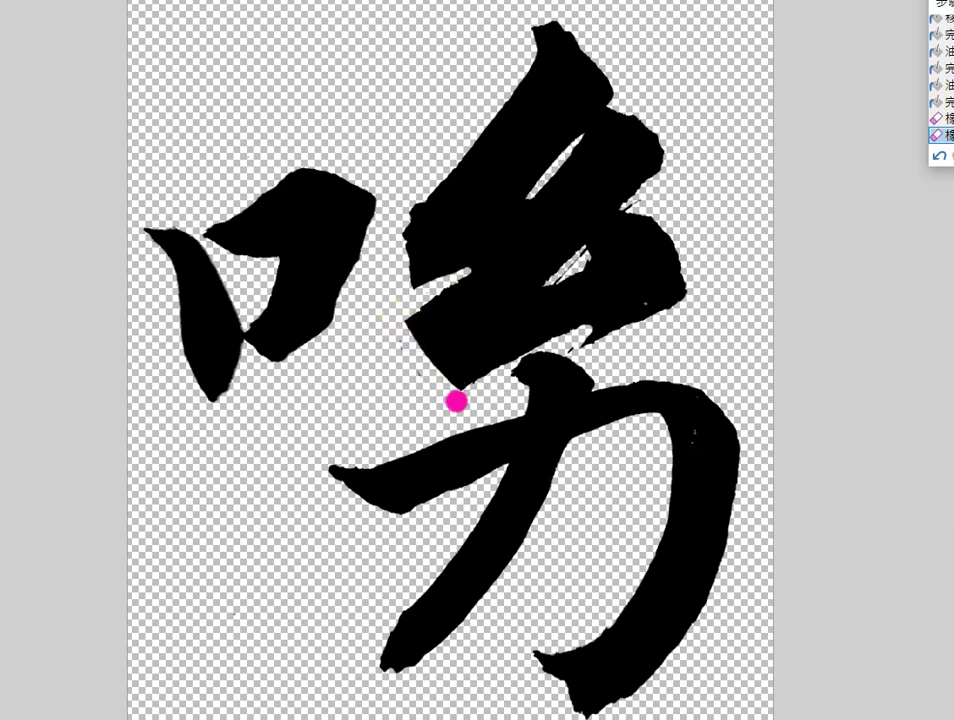
mouse_move(521, 346)
mouse_down()
mouse_move(434, 313)
mouse_move(614, 342)
mouse_up()
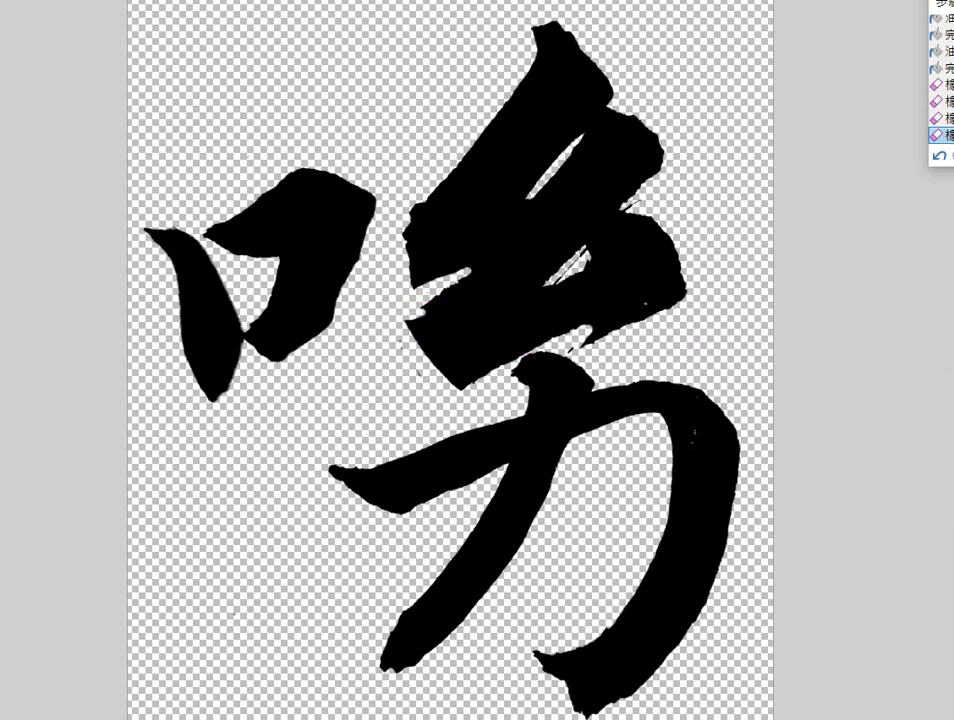
mouse_move(481, 325)
mouse_down()
mouse_move(426, 311)
mouse_move(405, 319)
mouse_move(451, 384)
mouse_move(462, 380)
mouse_move(445, 386)
mouse_move(412, 324)
mouse_move(452, 387)
mouse_up()
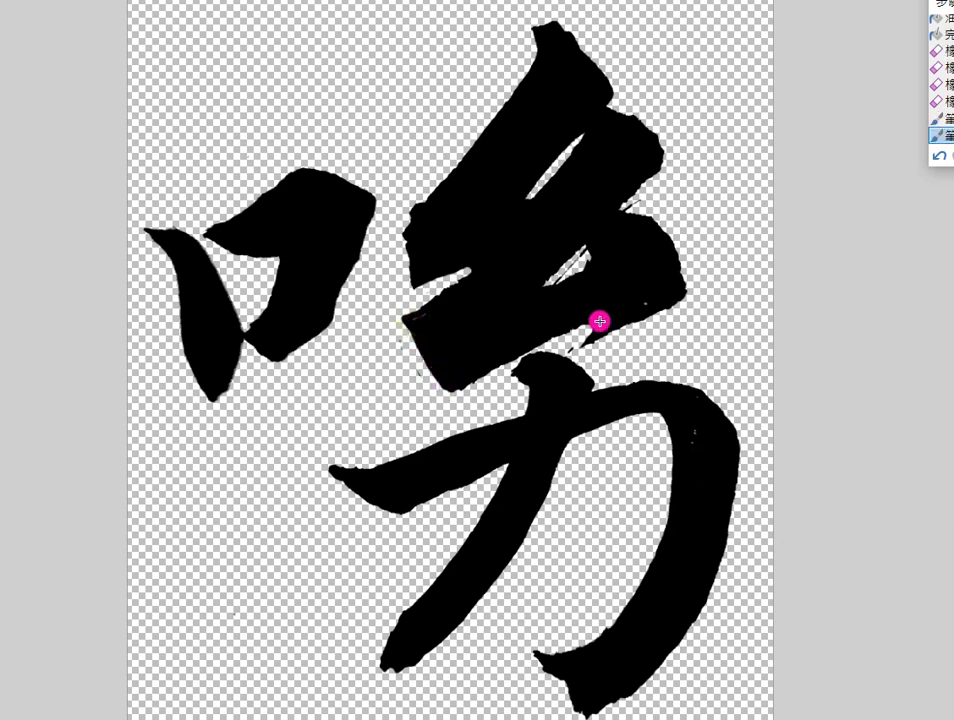
Step: Brush over the speck in the upper component's right-hand dot and smooth the dot's upper and outer edges in black
click(645, 304)
mouse_move(659, 235)
mouse_down()
mouse_move(686, 268)
mouse_move(677, 292)
mouse_move(678, 272)
mouse_move(654, 244)
mouse_up()
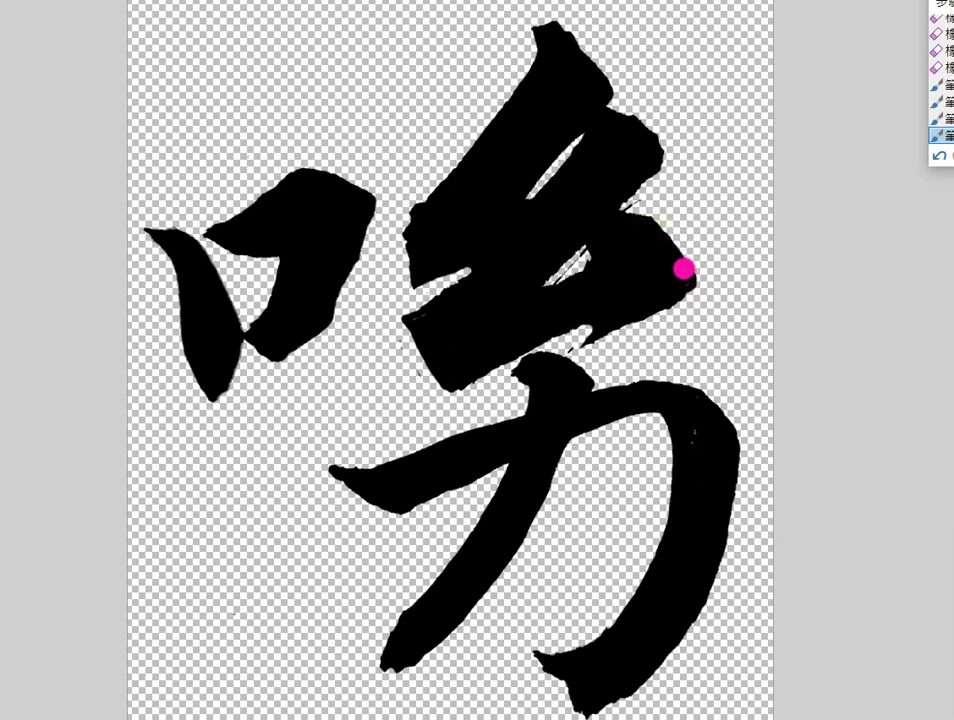
click(685, 271)
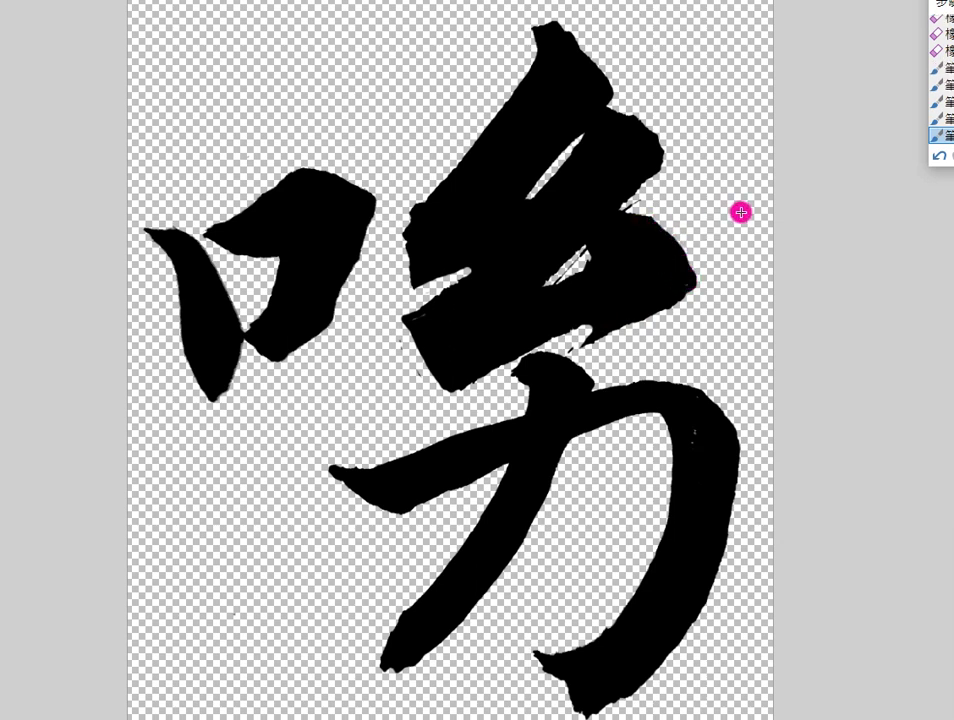
drag(608, 205, 639, 220)
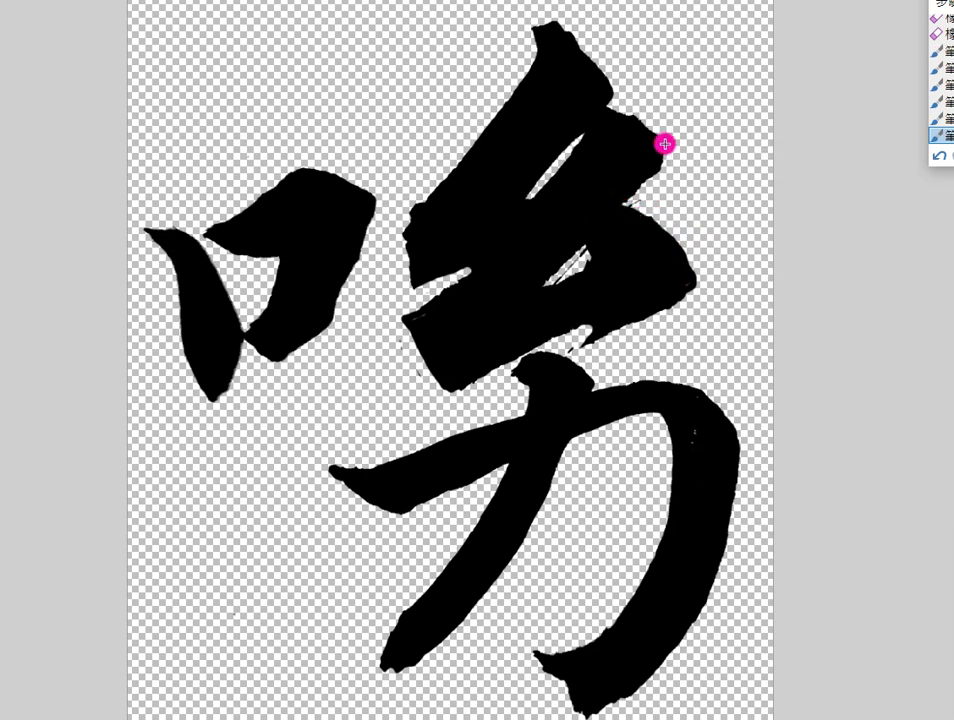
Step: Reshape the upper component's top tip into a smooth point and clean the gap between its two left ends
drag(535, 47, 522, 83)
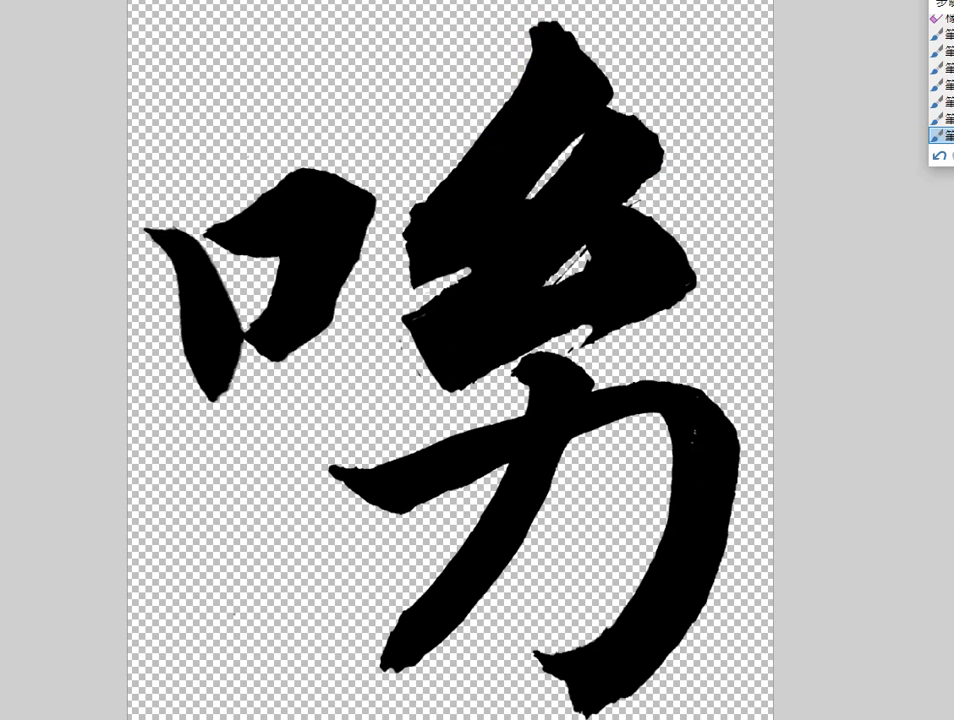
mouse_move(534, 24)
mouse_down()
mouse_move(593, 51)
mouse_move(540, 18)
mouse_move(585, 43)
mouse_move(540, 20)
mouse_up()
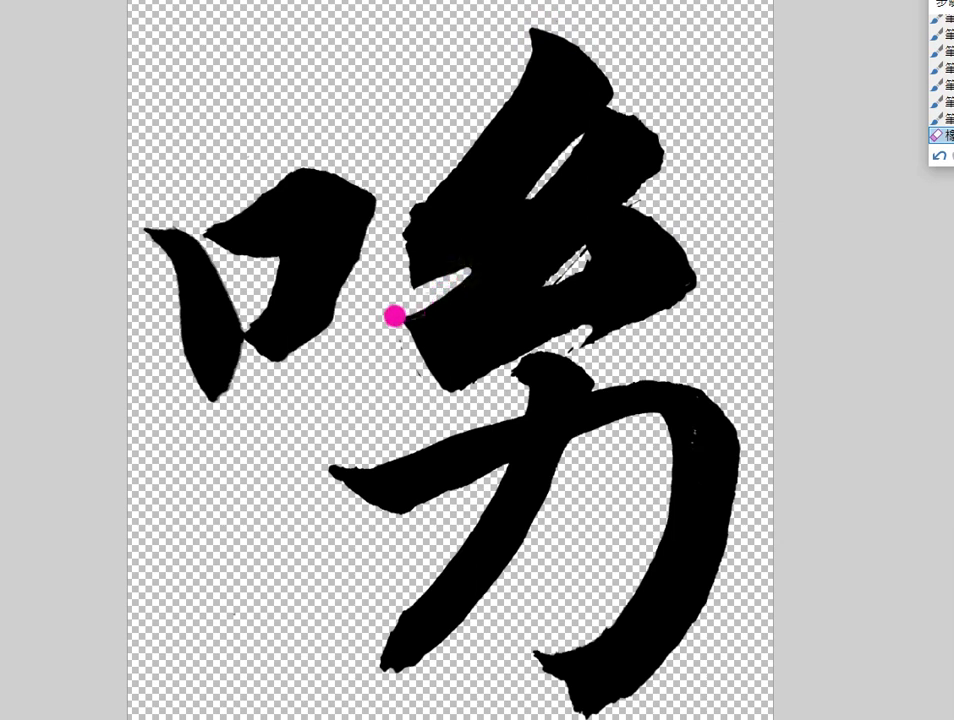
drag(405, 312, 406, 307)
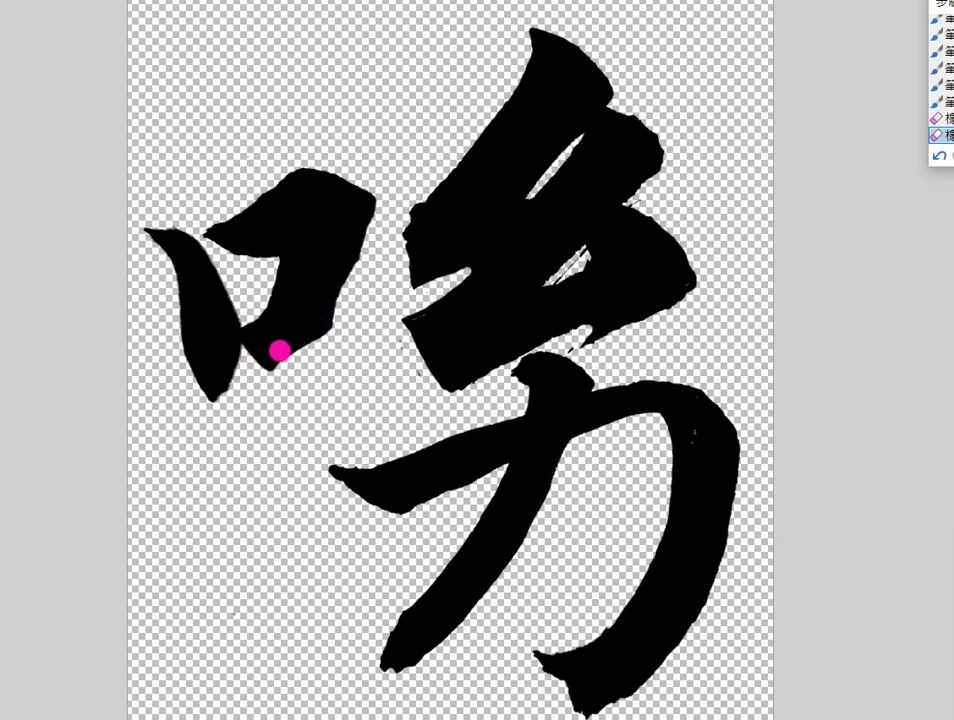
Step: Straighten the mouth radical's outer right edge and lower corner in black, and erase a deeper hollow into its inner corner
drag(325, 330, 331, 331)
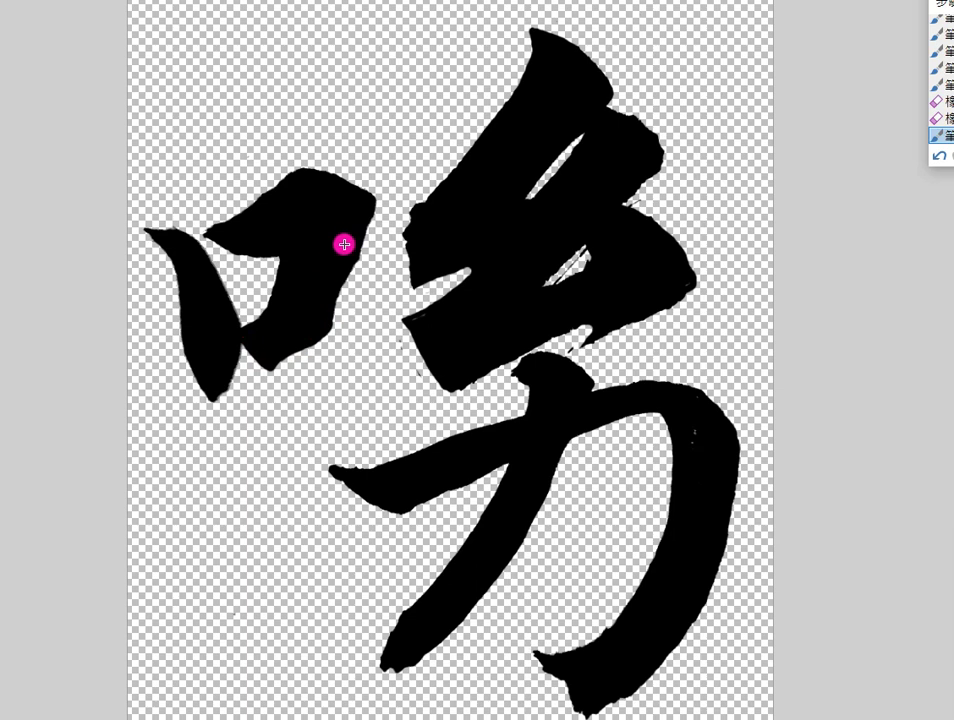
drag(376, 199, 346, 270)
drag(377, 203, 318, 335)
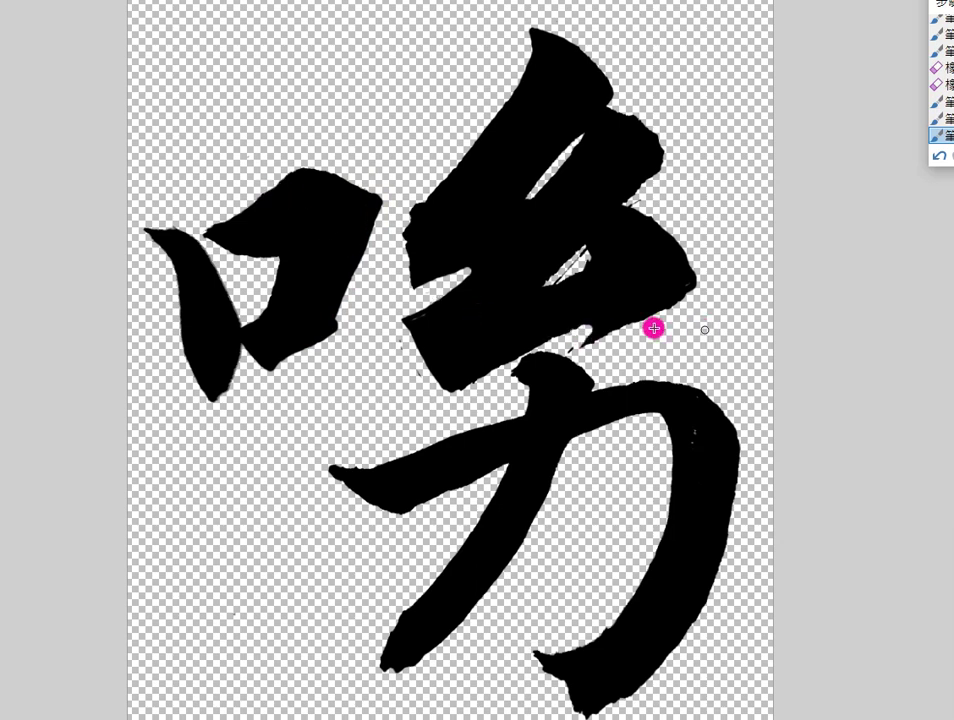
click(186, 223)
mouse_move(191, 236)
mouse_down()
mouse_move(215, 258)
mouse_move(268, 266)
mouse_move(251, 258)
mouse_move(268, 251)
mouse_up()
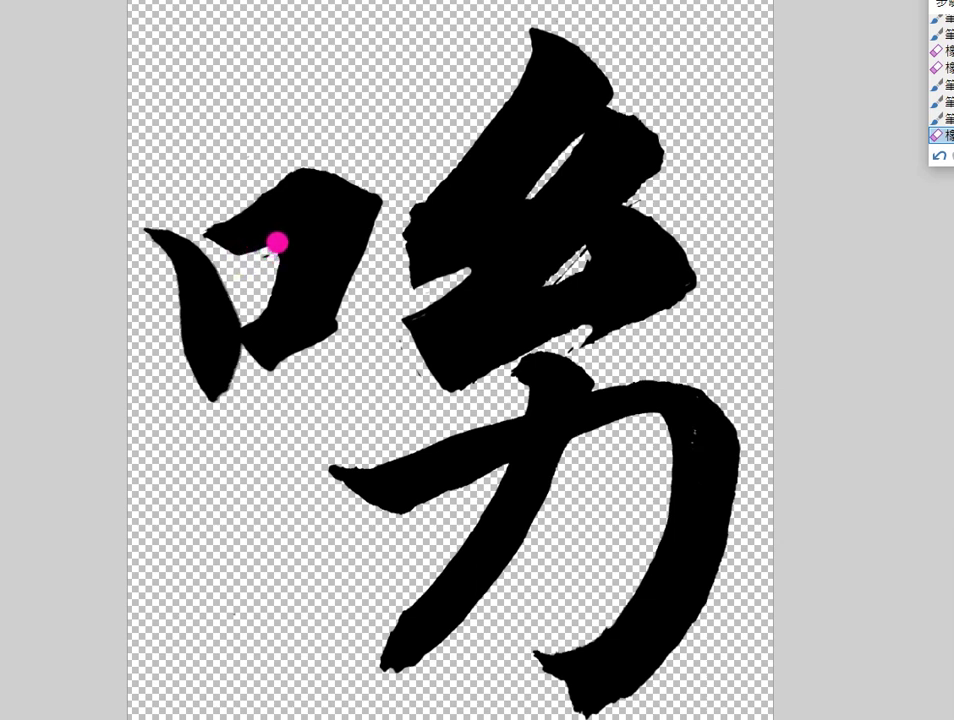
click(264, 249)
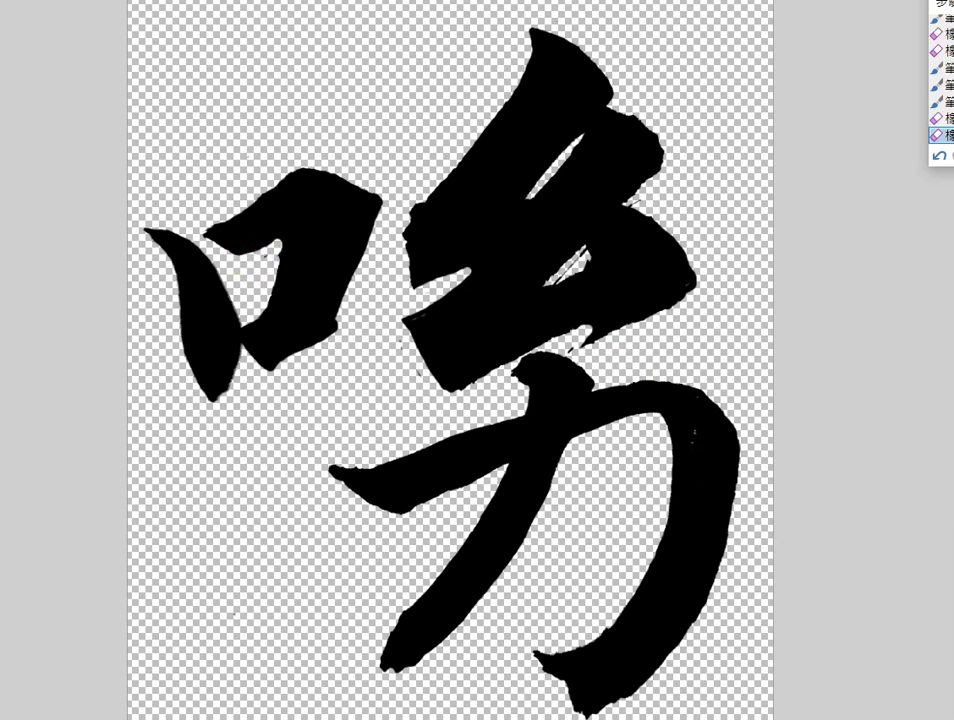
Step: Fill the remaining off-black specks in the lower component with solid black
key(f)
click(577, 400)
click(531, 404)
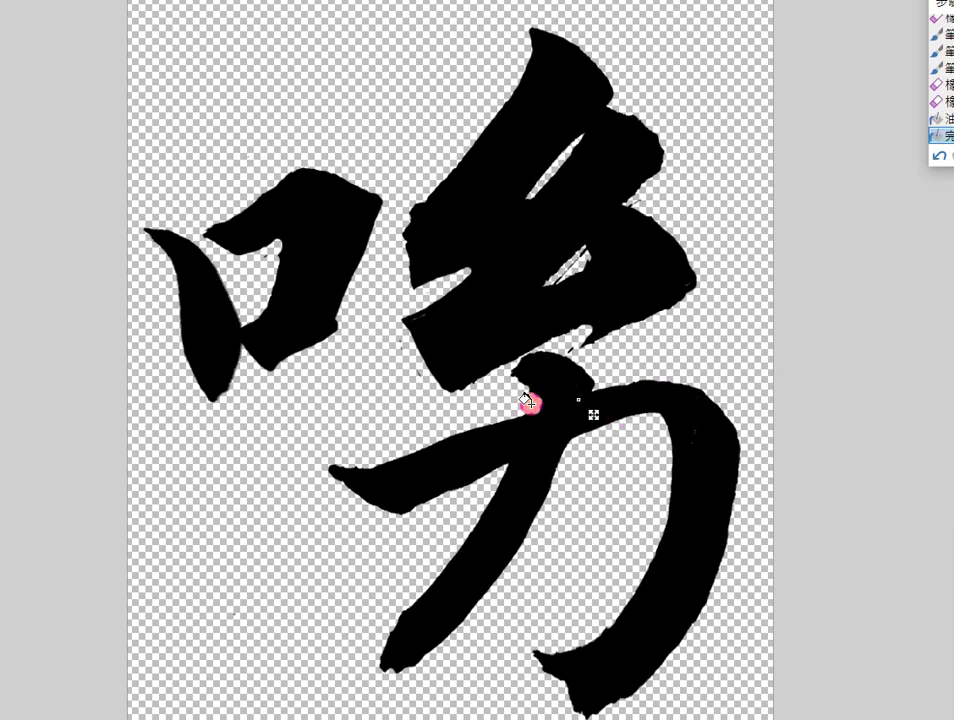
click(544, 431)
key(Return)
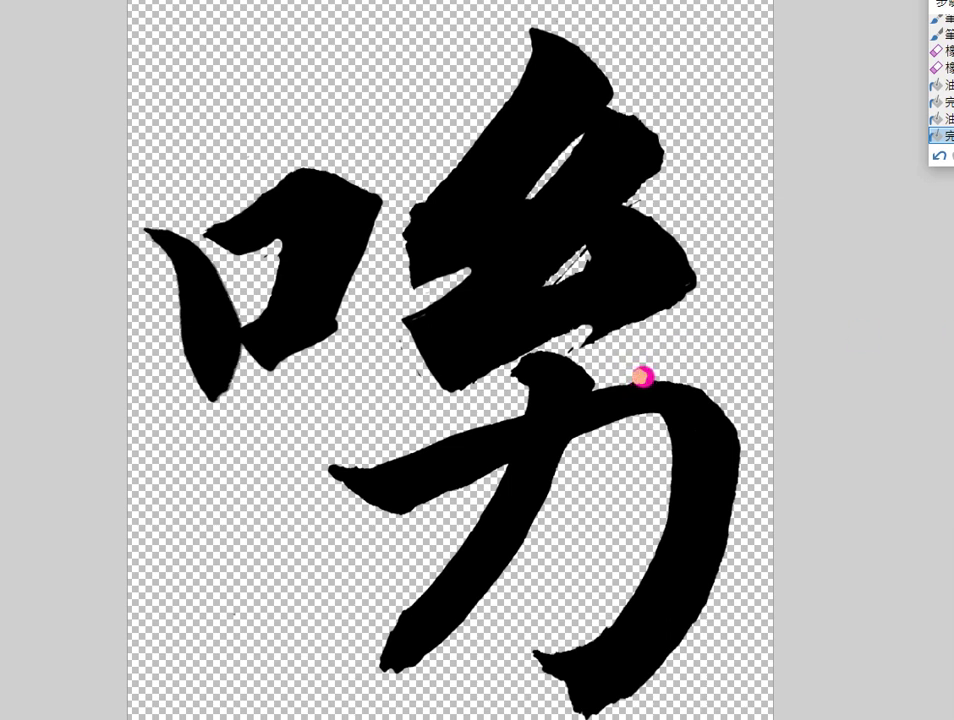
Step: Smooth the edges and tip of the lower component's hook stroke and trim the head of its left-falling stroke
drag(691, 381, 700, 387)
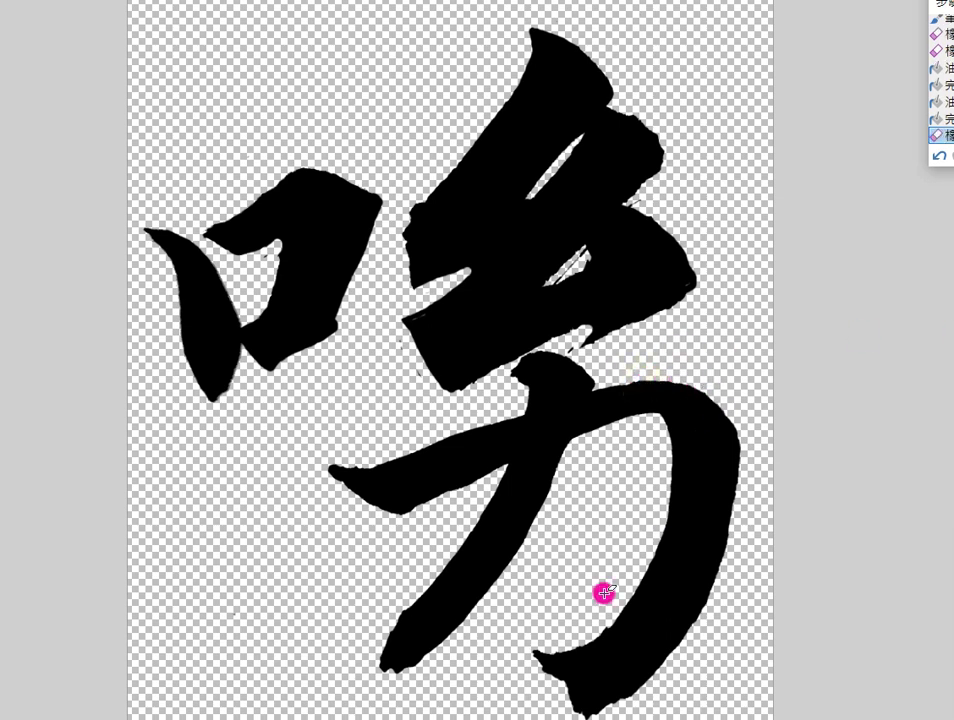
mouse_move(537, 669)
mouse_down()
mouse_move(588, 711)
mouse_move(571, 704)
mouse_move(567, 687)
mouse_move(590, 712)
mouse_up()
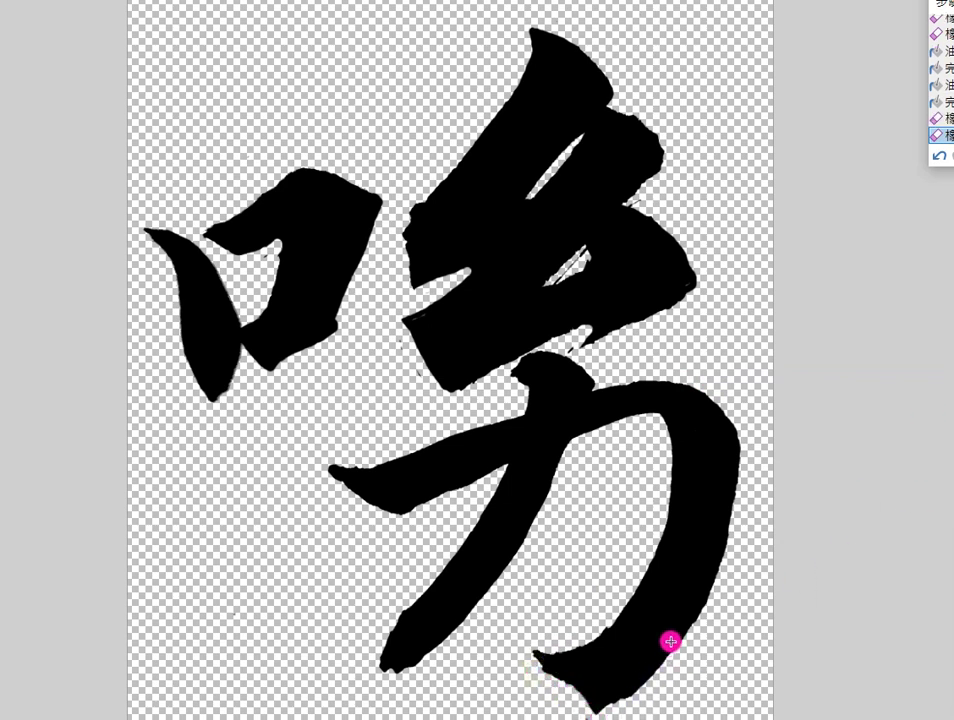
mouse_move(681, 630)
mouse_down()
mouse_move(666, 658)
mouse_move(607, 708)
mouse_move(610, 672)
mouse_up()
mouse_move(684, 606)
mouse_down()
mouse_move(681, 615)
mouse_move(652, 556)
mouse_move(612, 620)
mouse_move(573, 652)
mouse_move(539, 650)
mouse_move(549, 609)
mouse_up()
mouse_move(522, 400)
mouse_down()
mouse_move(511, 377)
mouse_move(517, 387)
mouse_move(517, 362)
mouse_move(539, 349)
mouse_move(583, 354)
mouse_move(526, 373)
mouse_move(594, 385)
mouse_up()
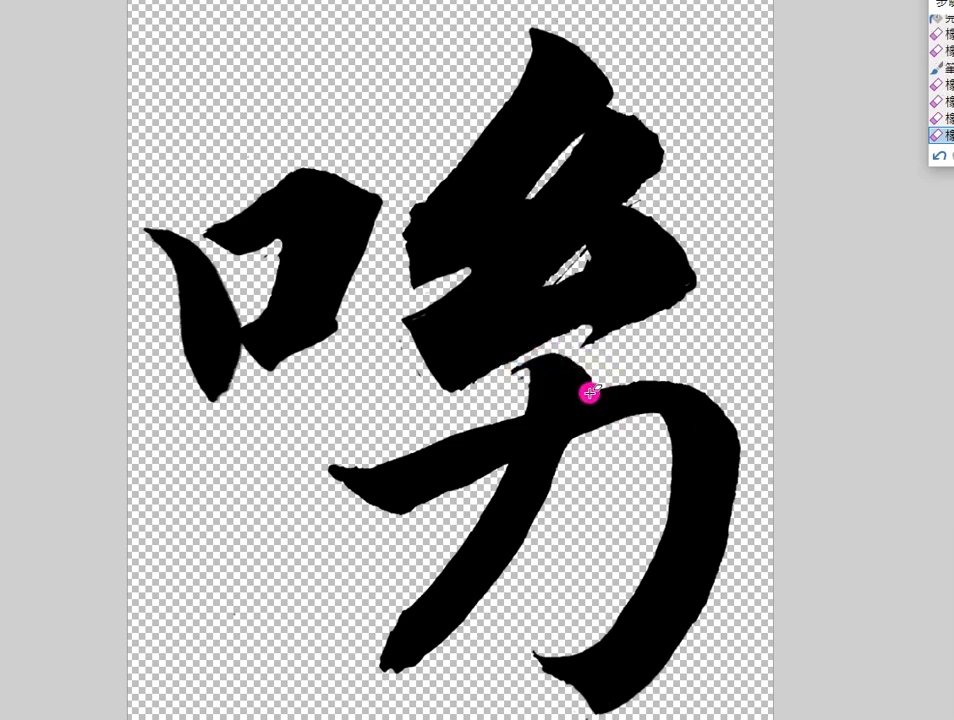
Step: Smooth the lower component's left tip and the inner edge of its hook, and trim the upper component's lower-left end
mouse_move(319, 477)
mouse_down()
mouse_move(364, 463)
mouse_move(305, 467)
mouse_move(419, 521)
mouse_move(364, 463)
mouse_move(372, 459)
mouse_move(333, 467)
mouse_up()
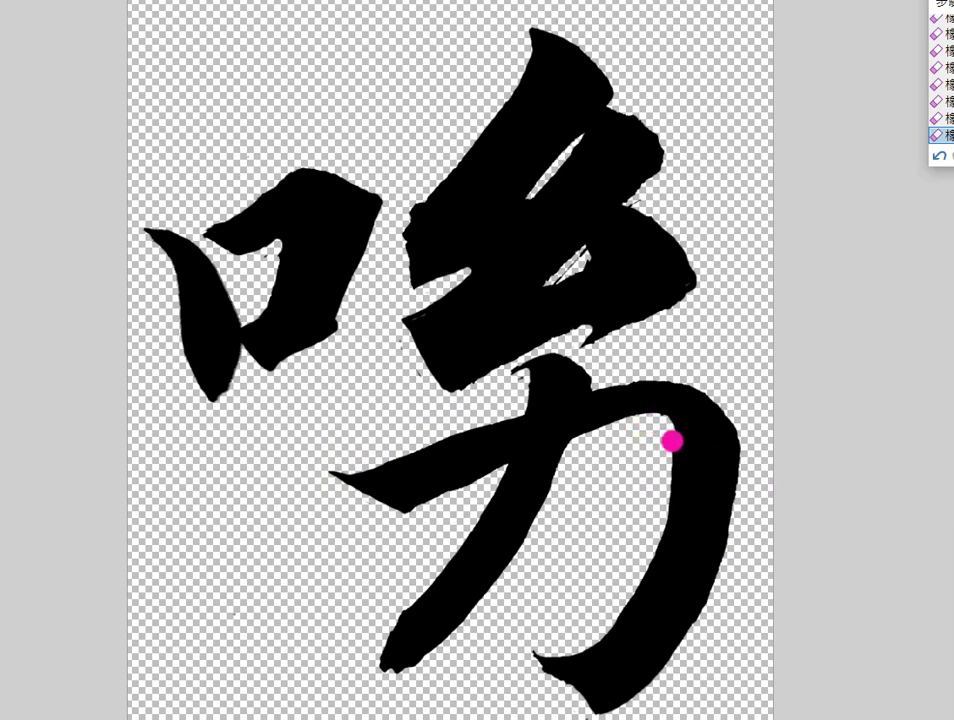
mouse_move(659, 511)
mouse_down()
mouse_move(657, 478)
mouse_move(668, 469)
mouse_move(664, 508)
mouse_move(612, 617)
mouse_up()
mouse_move(403, 315)
mouse_down()
mouse_move(463, 395)
mouse_move(421, 364)
mouse_move(415, 370)
mouse_move(533, 361)
mouse_move(575, 329)
mouse_move(452, 389)
mouse_move(584, 335)
mouse_move(554, 343)
mouse_move(587, 337)
mouse_up()
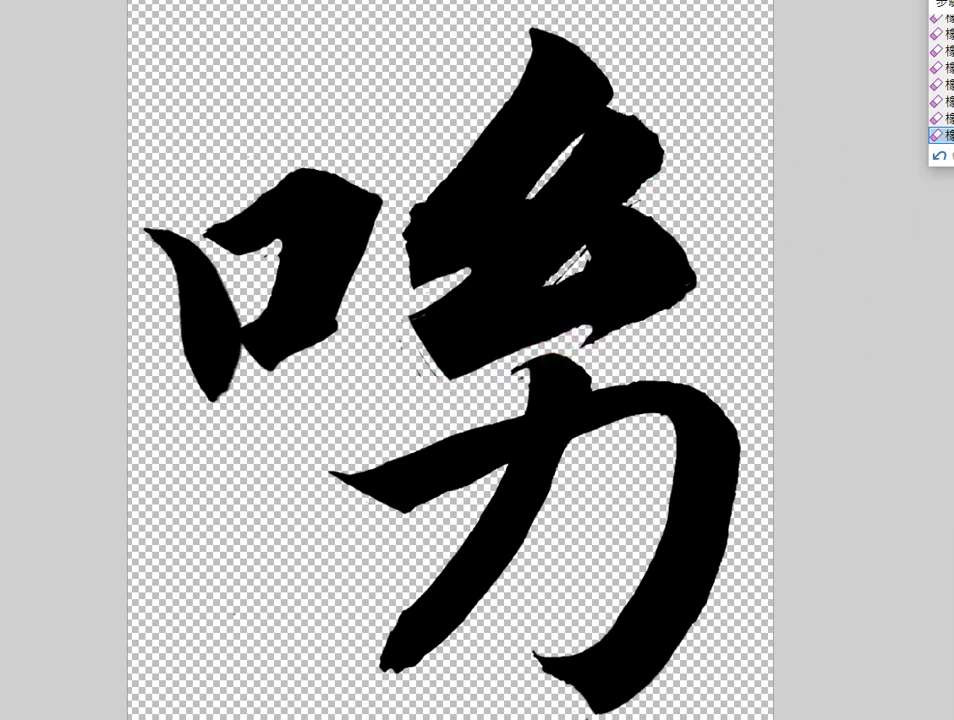
Step: Fill the remaining off-black areas across all components with solid black and trim the mouth radical's upper right corner
key(g)
click(649, 283)
click(660, 273)
click(660, 272)
click(719, 453)
click(389, 206)
click(880, 340)
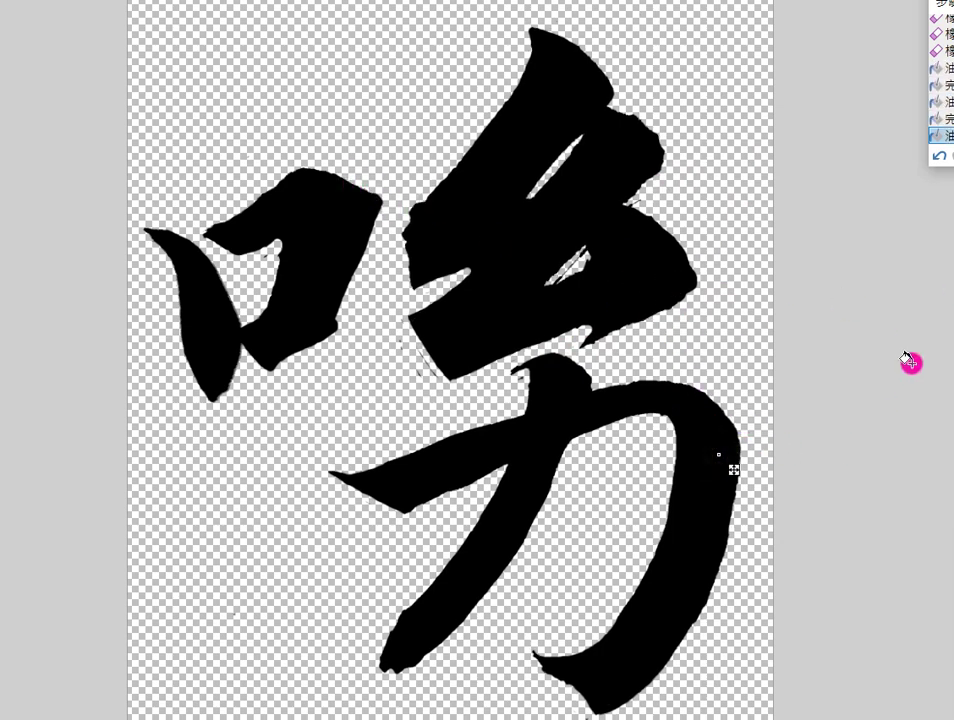
click(558, 270)
click(371, 193)
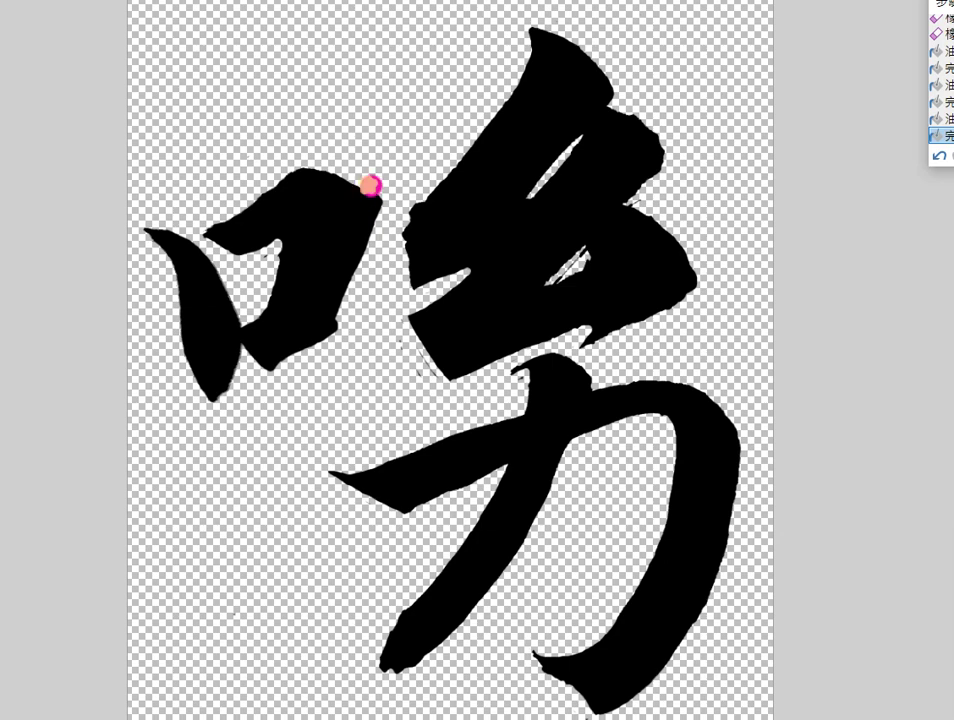
drag(381, 194, 363, 180)
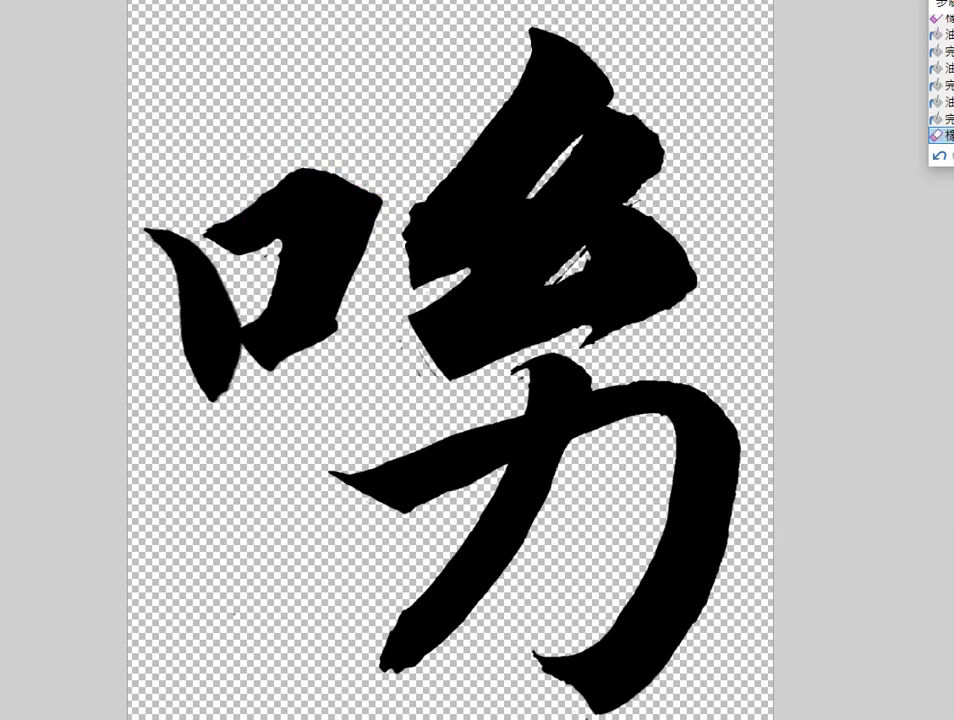
Step: Save the cleaned character as a new image file A956 (5), switching to a different file type with the offered save settings
click(132, 34)
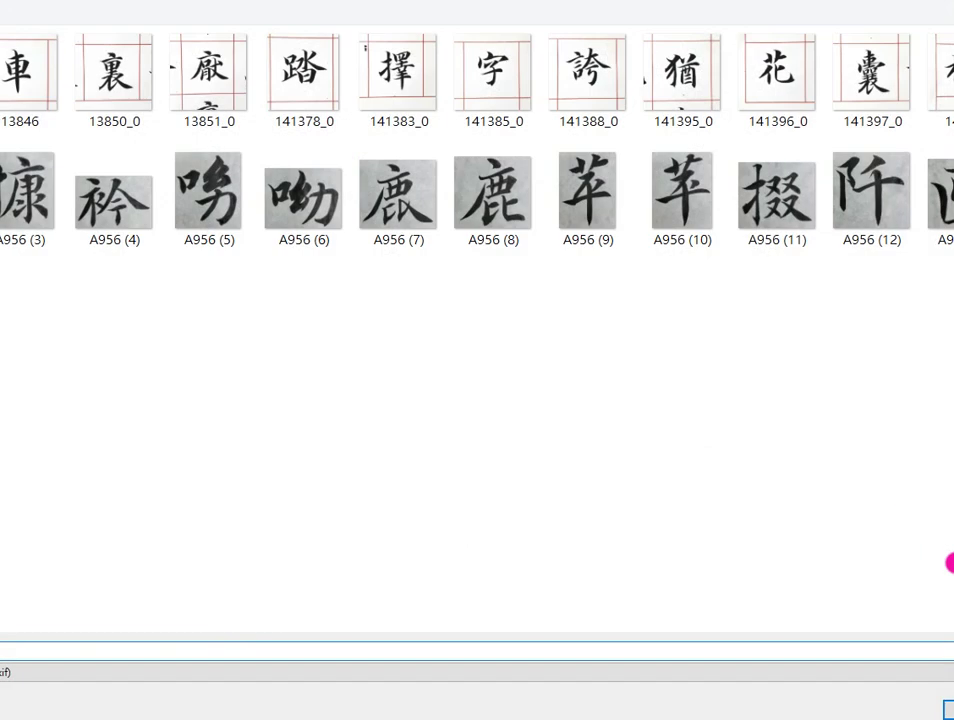
click(935, 672)
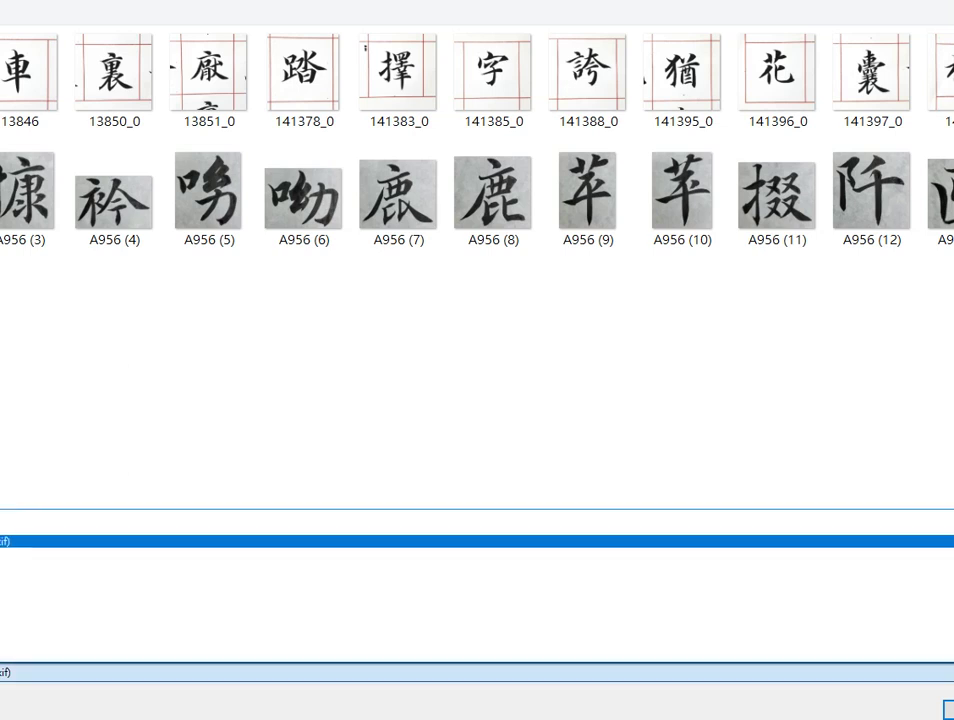
click(908, 524)
click(950, 710)
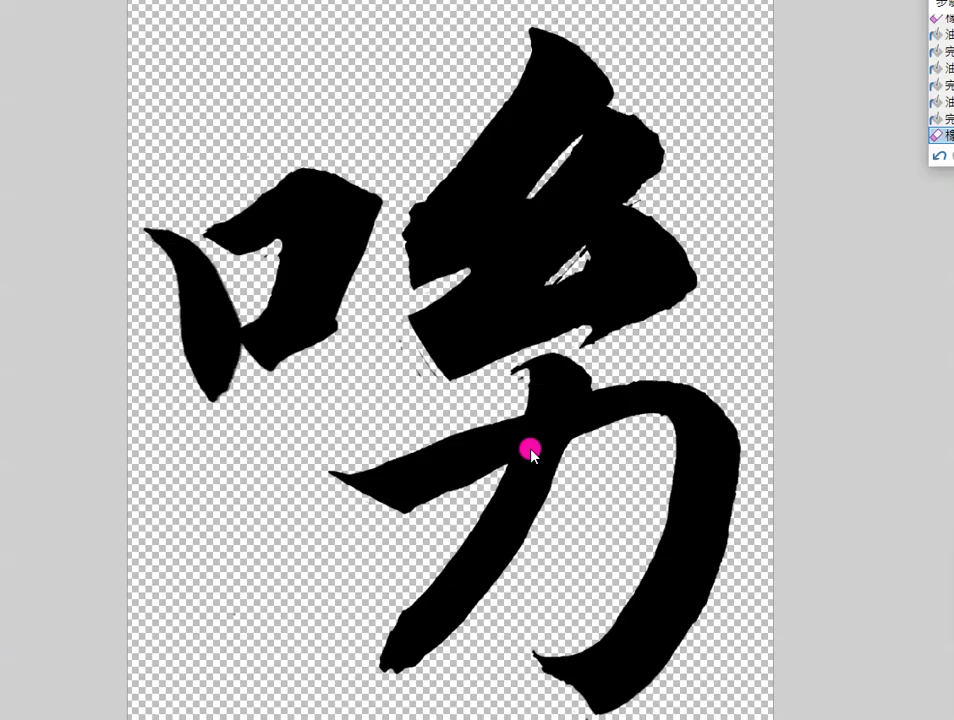
click(576, 473)
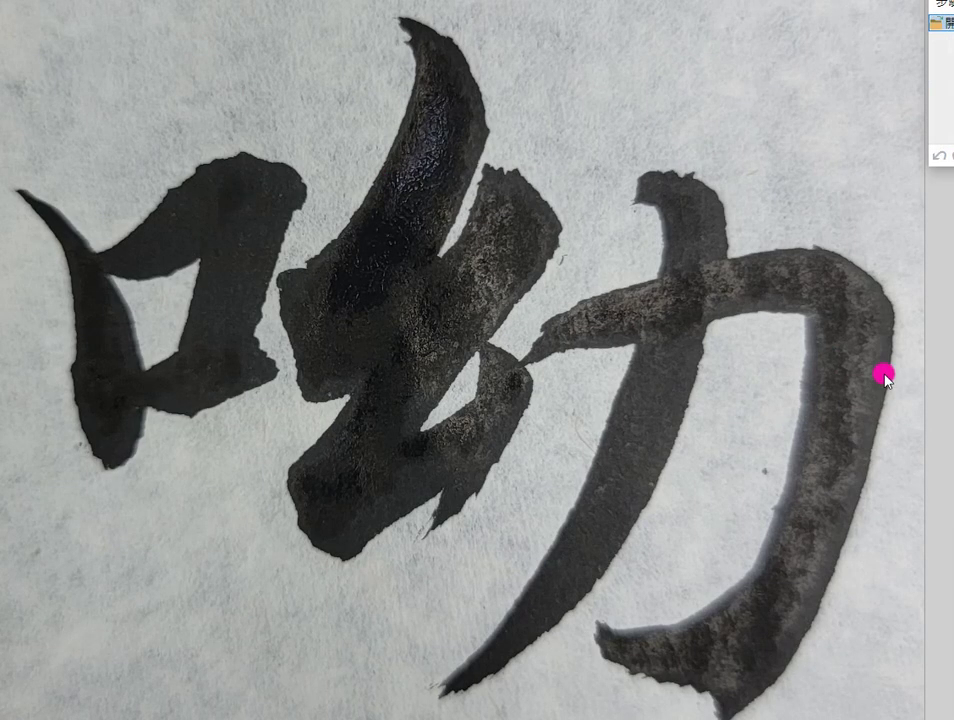
Step: Remove the paper background around the 呦 character and inside the enclosed gaps of its middle component and mouth radical
click(762, 397)
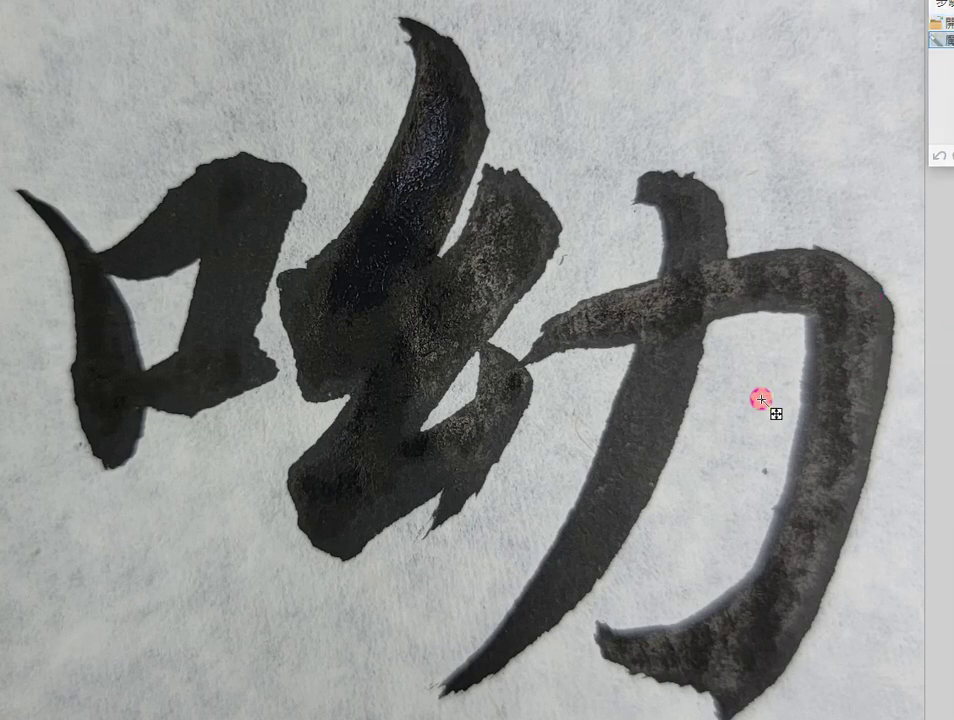
key(Delete)
click(460, 392)
key(Delete)
click(151, 324)
key(Delete)
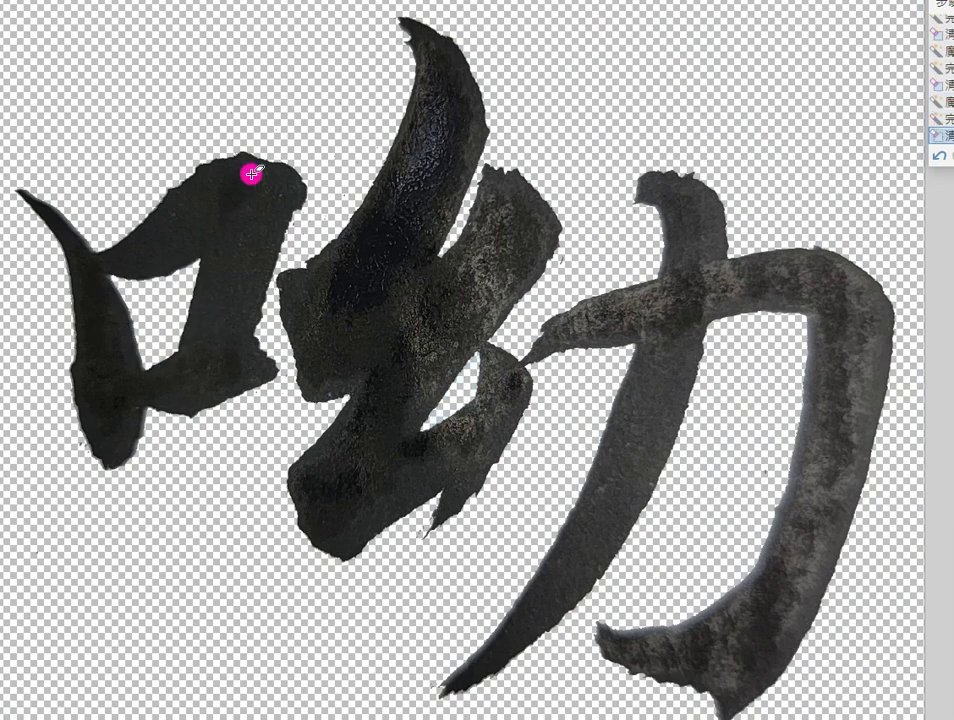
Step: Reshape the mouth radical's top edge with erasing and a black brush stroke, and trim its left stroke to a sharp tip
mouse_move(205, 157)
mouse_down()
mouse_move(273, 179)
mouse_move(282, 171)
mouse_move(228, 147)
mouse_move(285, 181)
mouse_move(273, 153)
mouse_move(310, 184)
mouse_move(245, 157)
mouse_move(209, 162)
mouse_move(147, 209)
mouse_move(116, 216)
mouse_move(251, 175)
mouse_move(234, 172)
mouse_move(249, 176)
mouse_up()
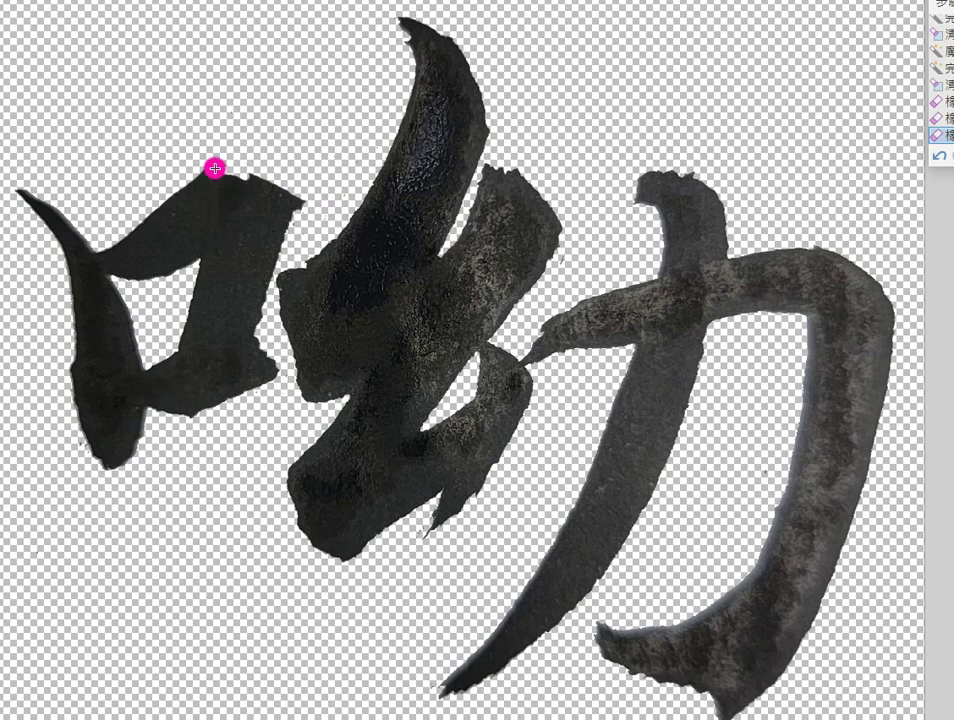
mouse_move(230, 170)
mouse_down()
mouse_move(247, 177)
mouse_move(236, 177)
mouse_up()
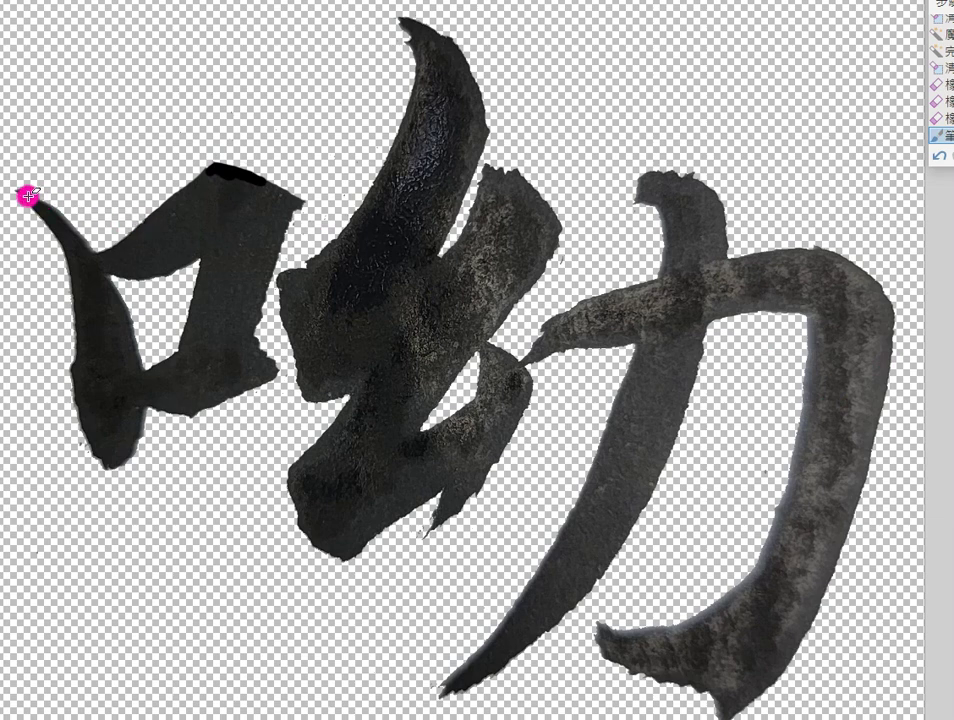
drag(48, 208, 102, 252)
Step: Fill the middle component, the right component and the mouth radical with solid black
click(396, 300)
click(379, 236)
click(509, 259)
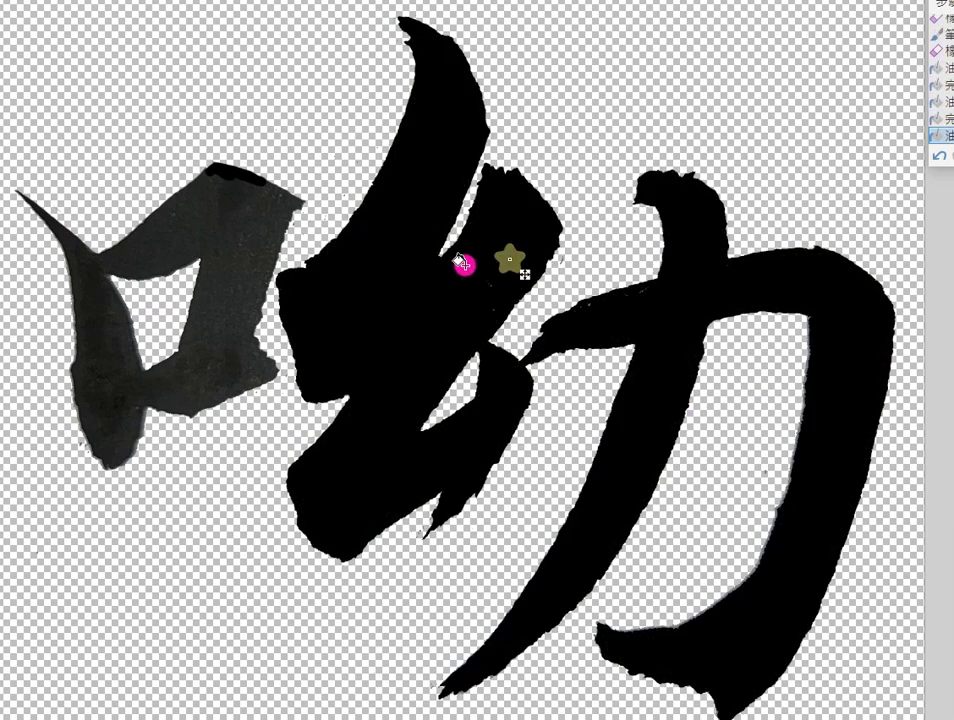
click(240, 204)
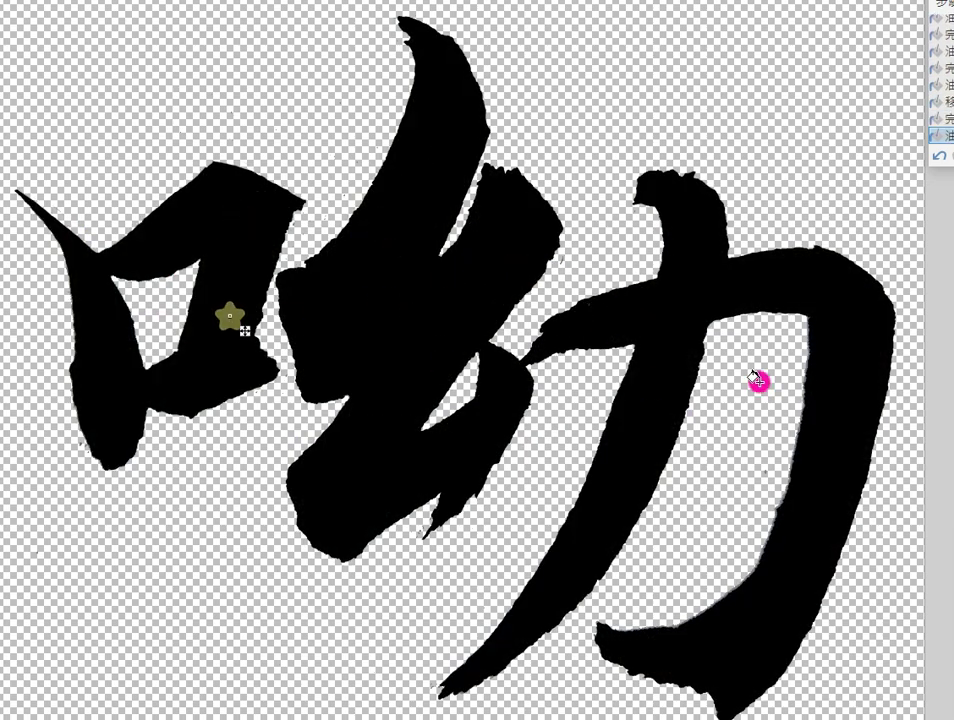
Step: Erase the rough edges of the right component's hook and trim the left-falling stroke's lower end to a point
click(742, 584)
mouse_move(748, 573)
mouse_down()
mouse_move(683, 629)
mouse_move(595, 631)
mouse_move(710, 607)
mouse_move(633, 630)
mouse_move(597, 616)
mouse_move(594, 633)
mouse_move(647, 678)
mouse_move(689, 686)
mouse_move(708, 703)
mouse_move(640, 690)
mouse_move(600, 645)
mouse_move(637, 679)
mouse_move(590, 637)
mouse_up()
mouse_move(505, 667)
mouse_down()
mouse_move(434, 690)
mouse_move(479, 681)
mouse_move(438, 713)
mouse_move(440, 705)
mouse_up()
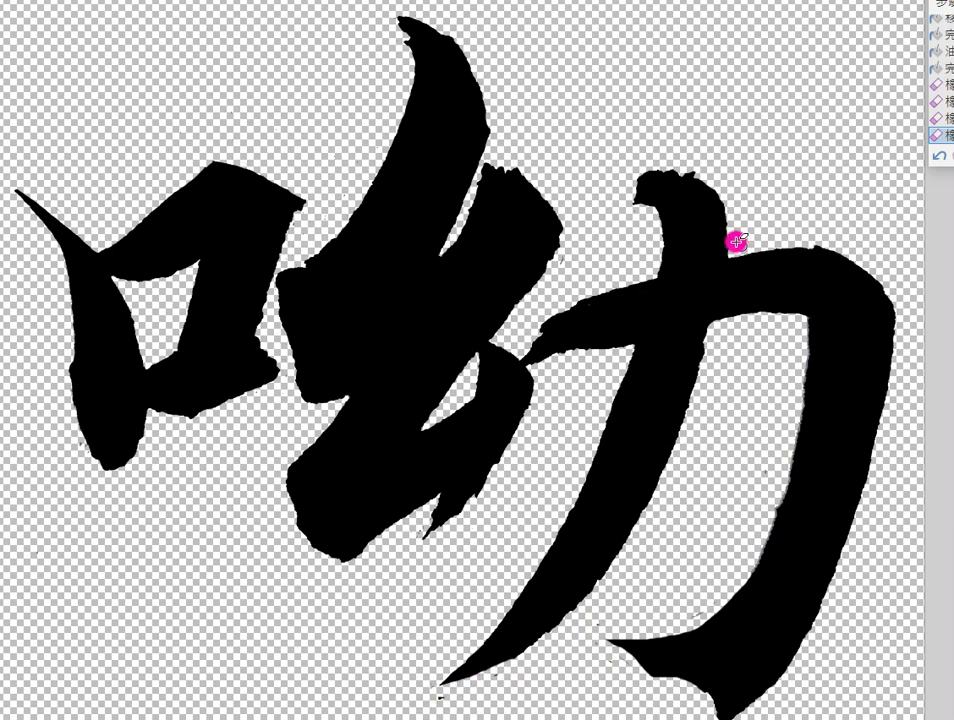
Step: Round and widen the head of the right component's left-falling stroke in black, and trim its horizontal stroke's left end to a point
mouse_move(667, 168)
mouse_down()
mouse_move(718, 183)
mouse_move(727, 199)
mouse_move(711, 273)
mouse_move(718, 218)
mouse_move(703, 180)
mouse_move(658, 175)
mouse_move(716, 185)
mouse_move(737, 207)
mouse_move(726, 240)
mouse_move(721, 193)
mouse_move(735, 226)
mouse_move(737, 214)
mouse_move(702, 348)
mouse_move(679, 378)
mouse_move(728, 244)
mouse_up()
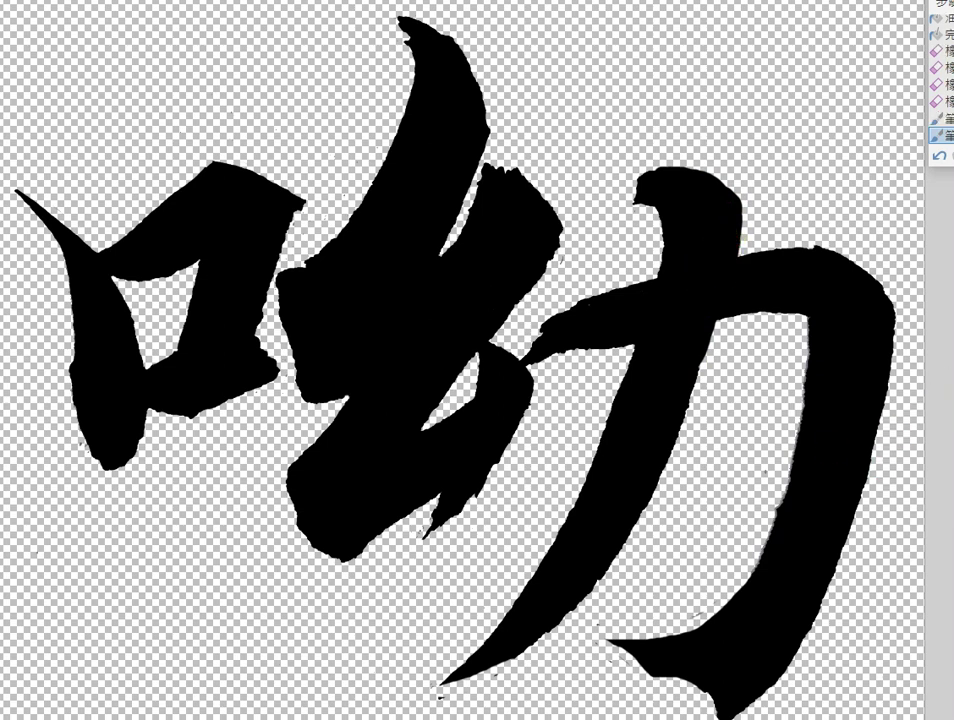
click(777, 516)
click(746, 570)
click(695, 524)
click(560, 363)
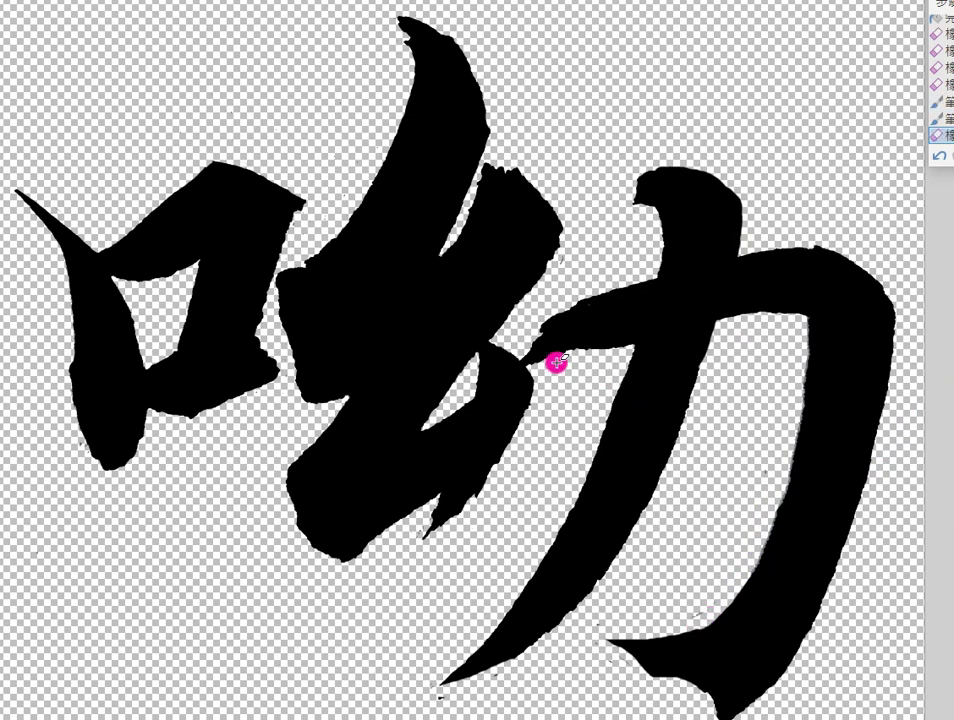
mouse_move(555, 352)
mouse_down()
mouse_move(528, 360)
mouse_move(534, 349)
mouse_move(588, 336)
mouse_up()
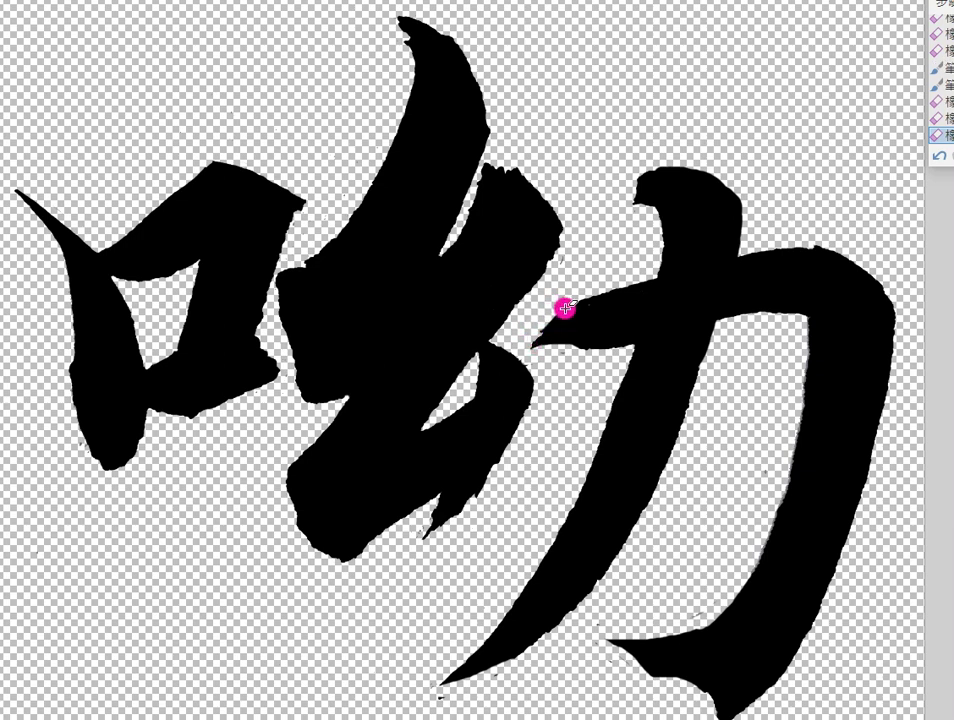
Step: Broaden the middle component's lower right stroke in black, and erase the hook's rough tip and the speck below the left-falling stroke
drag(494, 358, 462, 412)
mouse_move(478, 353)
mouse_down()
mouse_move(470, 401)
mouse_move(491, 406)
mouse_move(522, 368)
mouse_move(542, 389)
mouse_move(501, 447)
mouse_move(532, 390)
mouse_move(537, 384)
mouse_move(473, 489)
mouse_up()
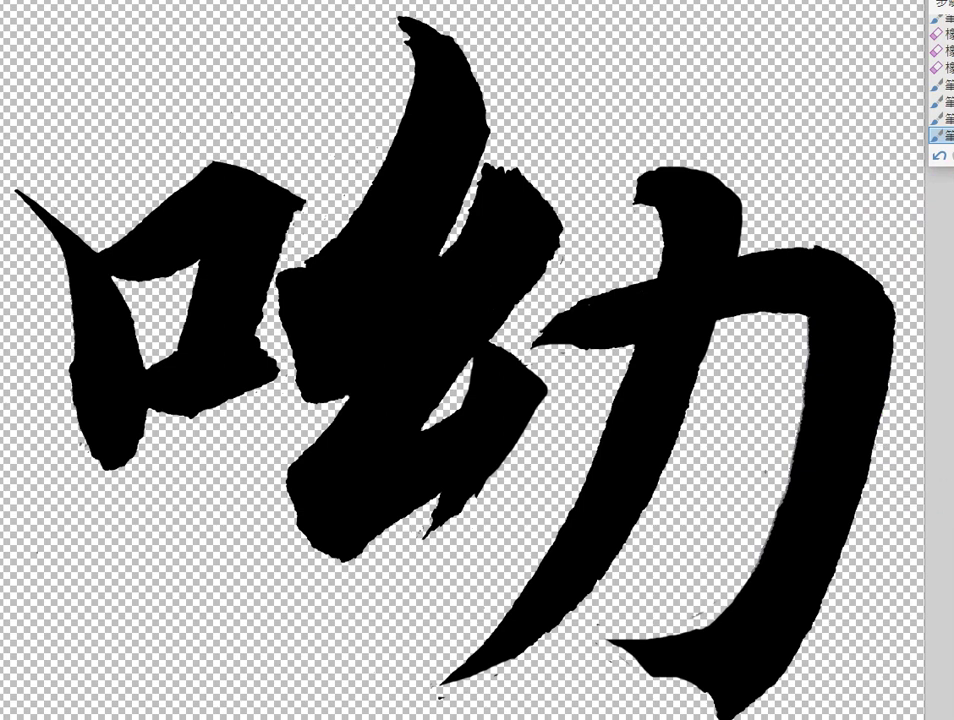
mouse_move(726, 599)
mouse_down()
mouse_move(703, 624)
mouse_move(626, 636)
mouse_move(621, 655)
mouse_up()
click(440, 695)
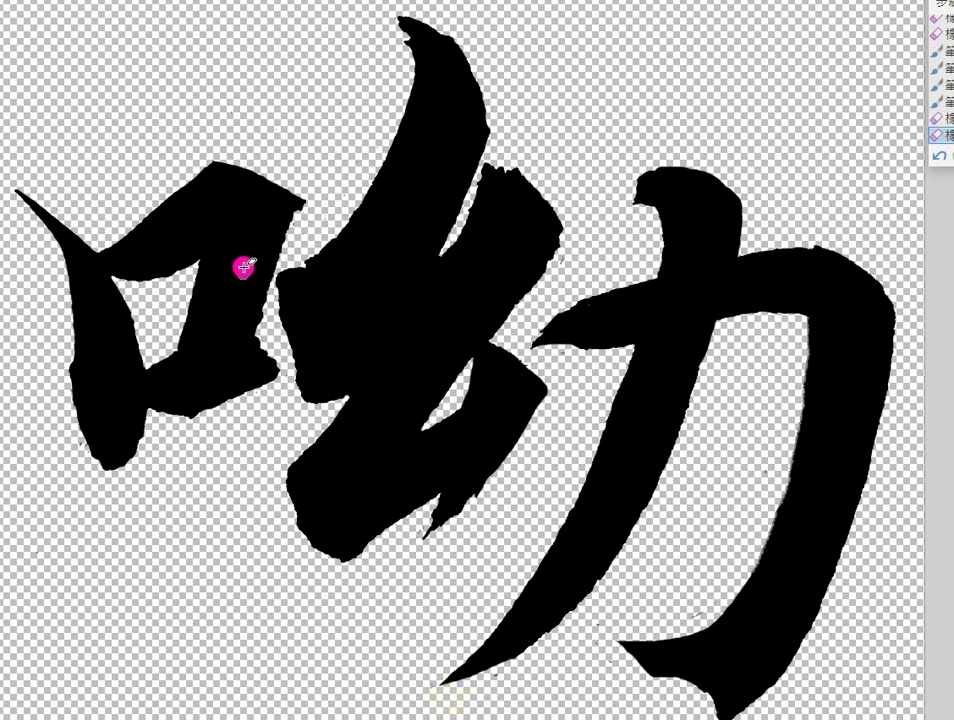
Step: Save the finished 呦 character as a new image file in the same file type as the previously cleaned characters
click(136, 40)
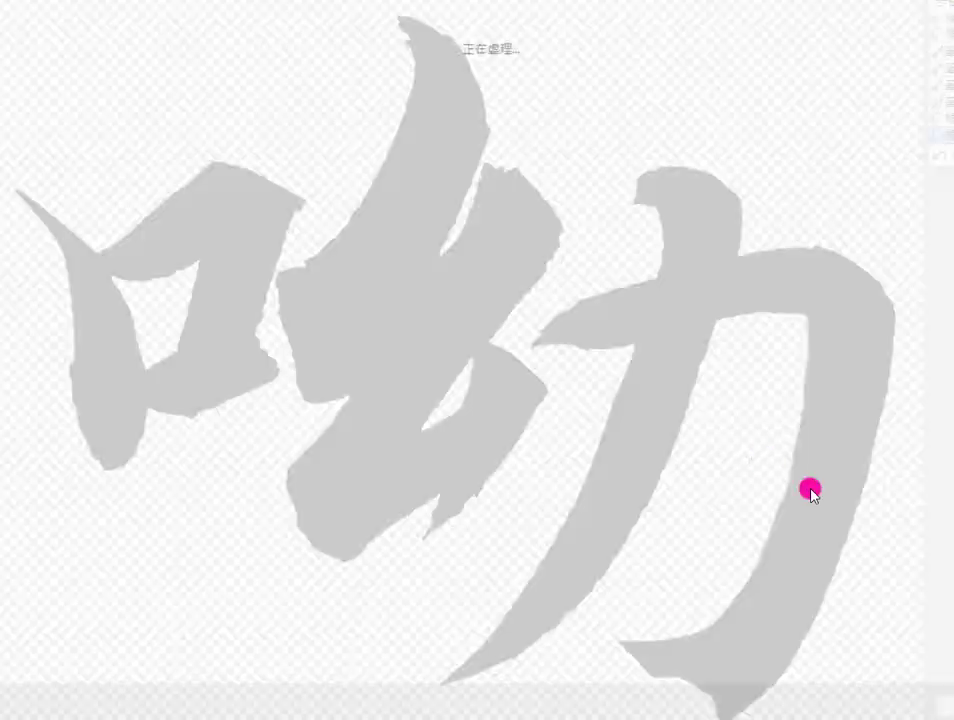
click(940, 672)
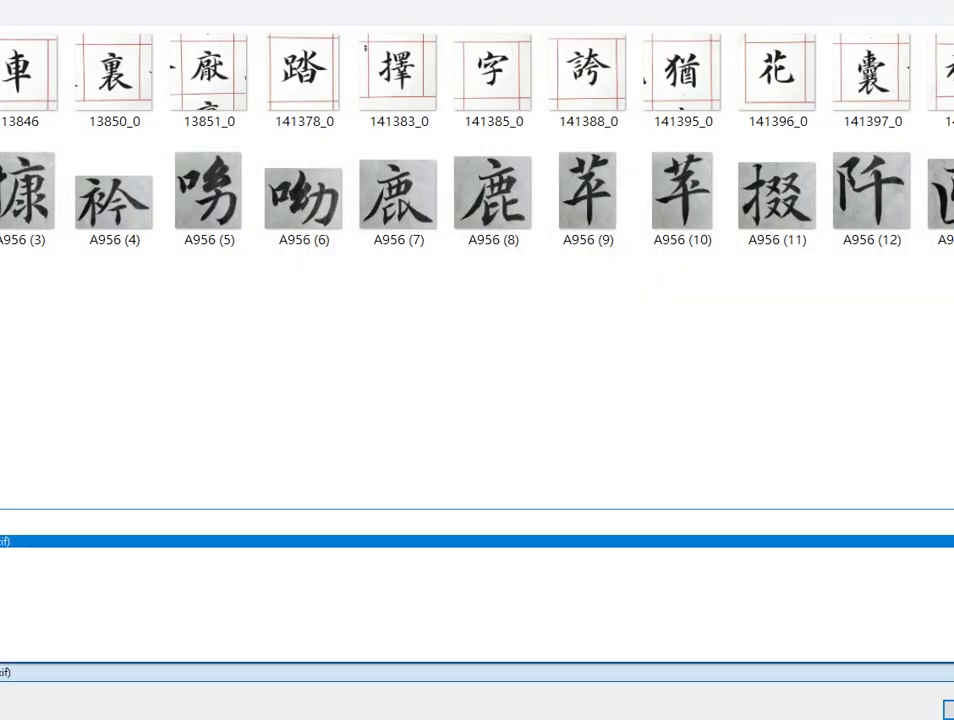
click(880, 516)
click(949, 672)
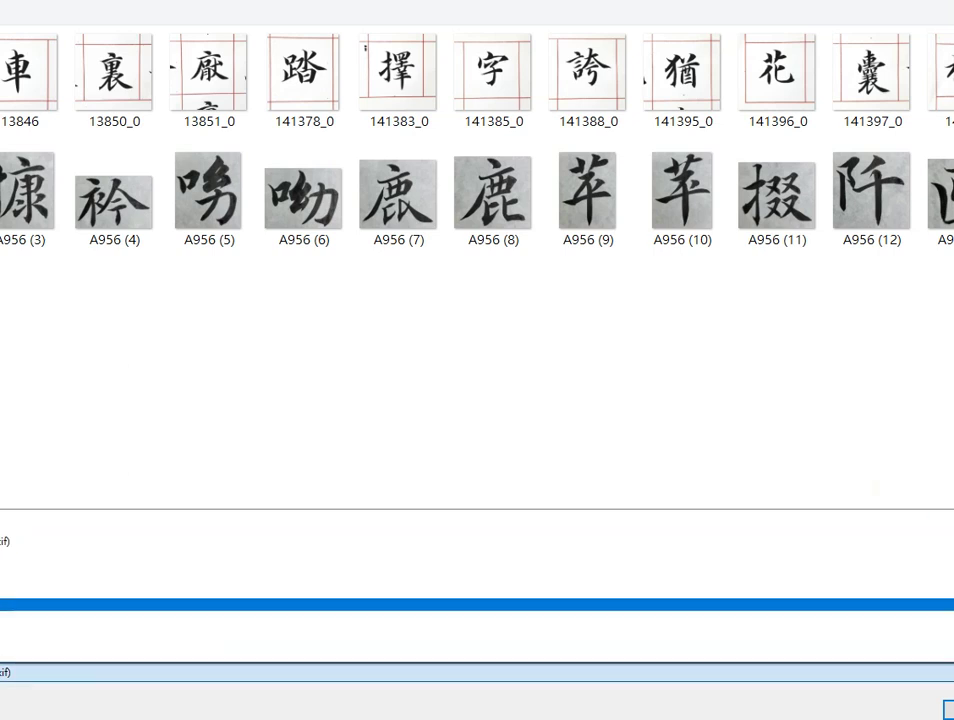
click(940, 541)
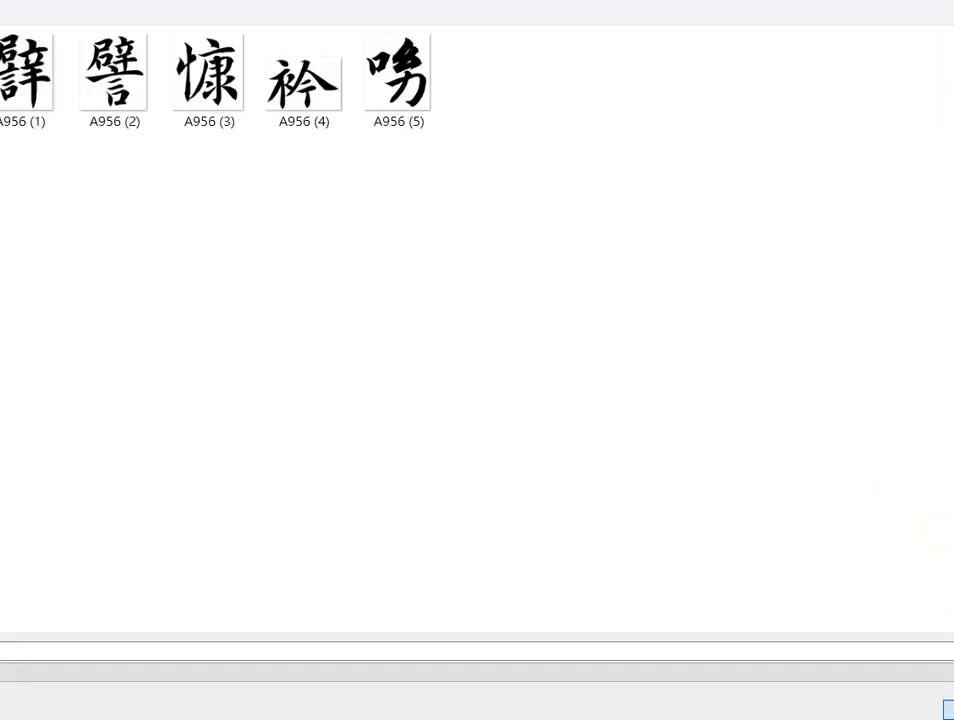
click(949, 710)
click(588, 470)
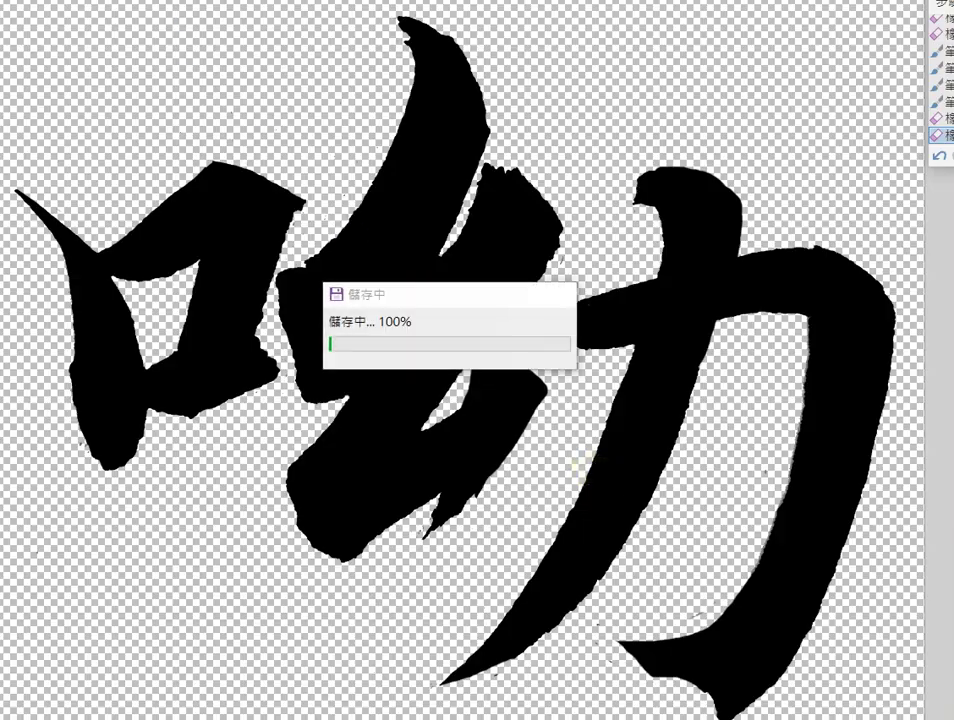